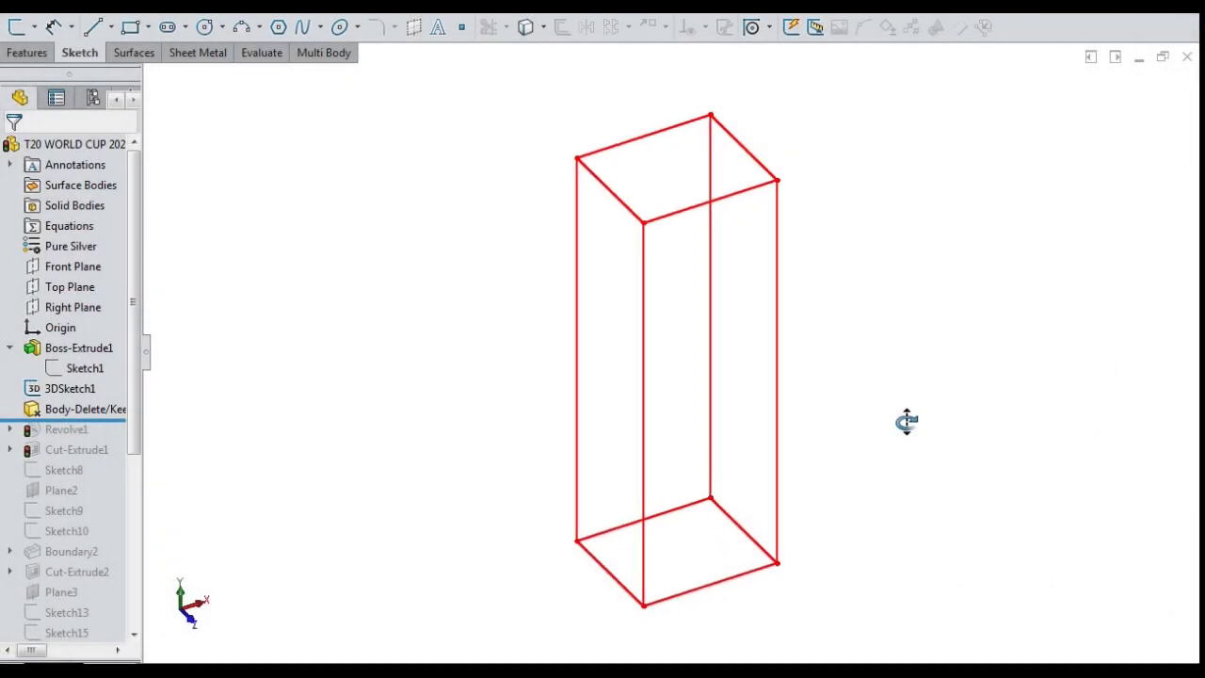
# Step: Show Boss-Extrude1's 190 and 571.5 dimensions and turn the box toward a front-on view
pyautogui.moveTo(907, 420); pyautogui.dragTo(923, 421)
pyautogui.click(92, 349)
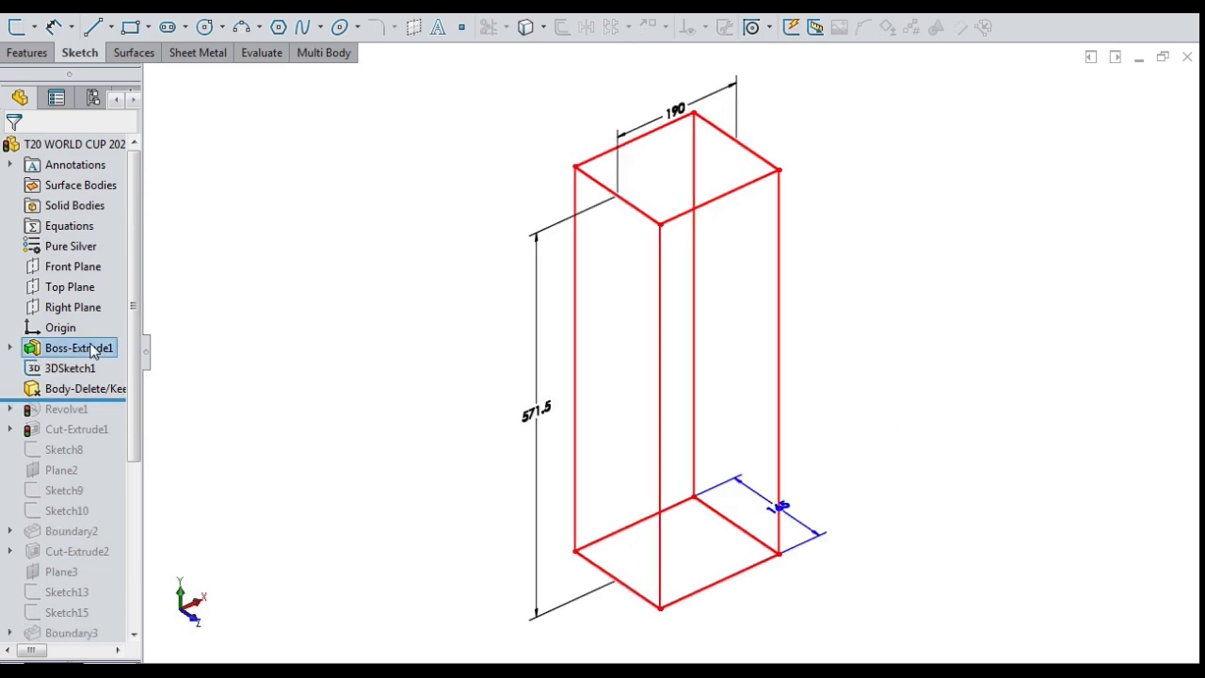
pyautogui.moveTo(459, 431); pyautogui.dragTo(506, 472, button='middle')
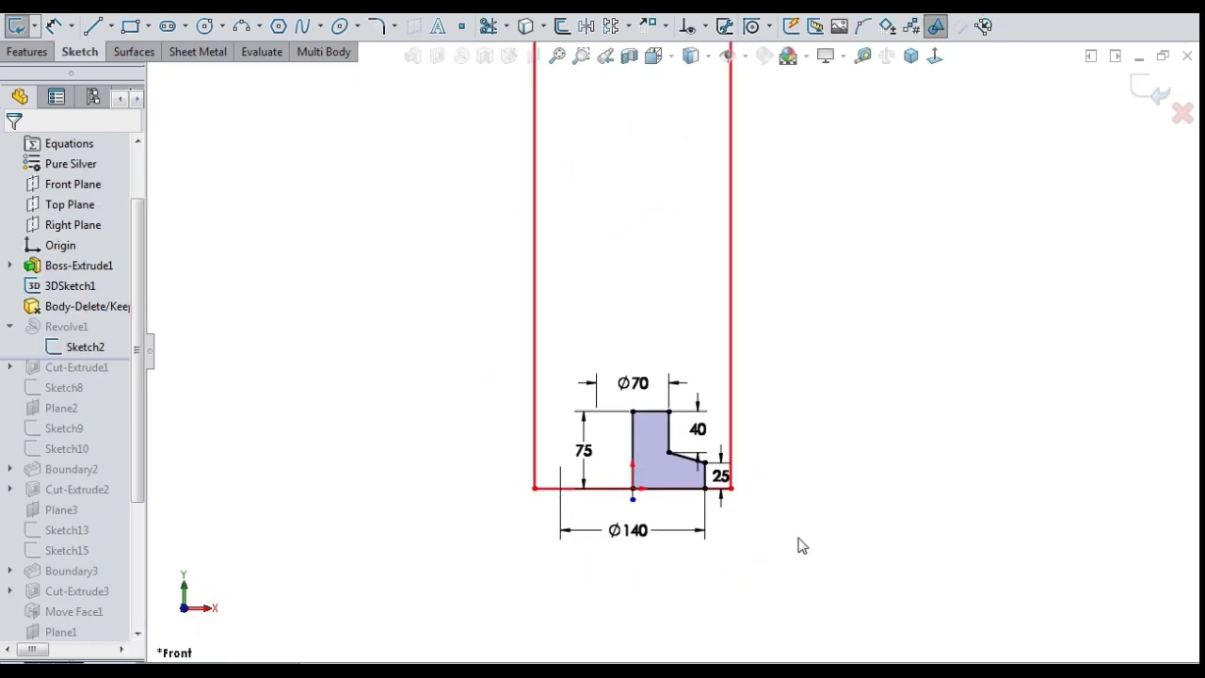
# Step: Revolve the half-profile a full 360° (Blind) about Line8 into the solid stepped base
pyautogui.scroll(-1, 427, 392)
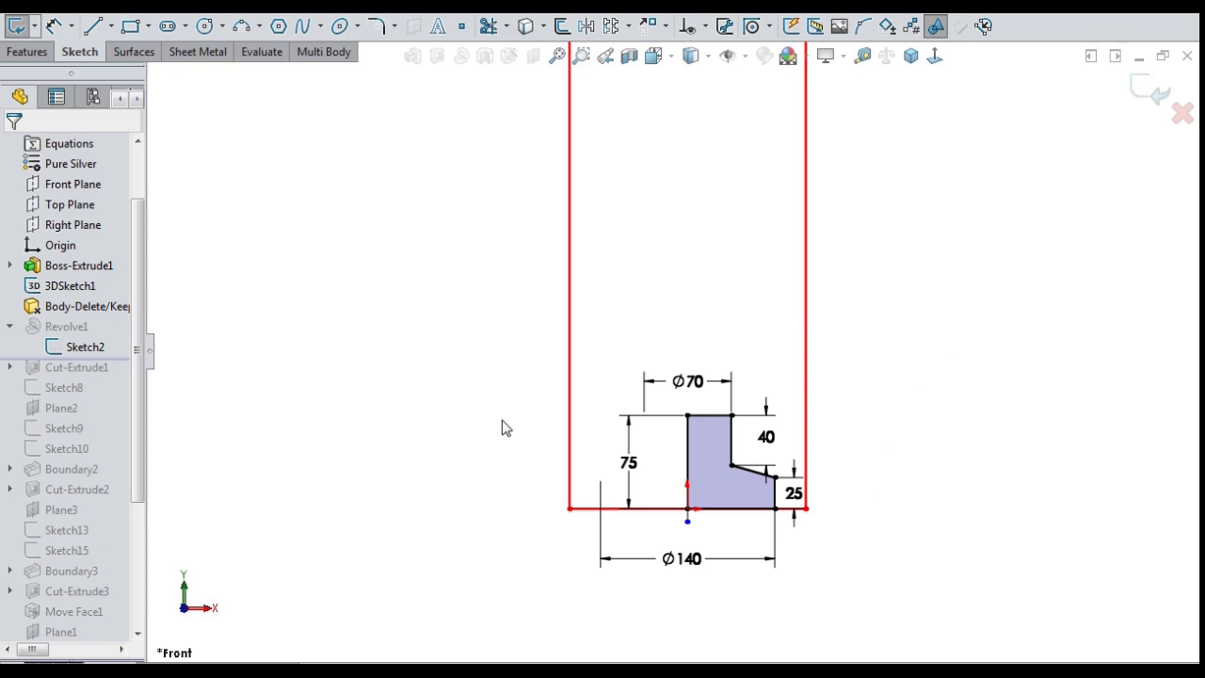
pyautogui.scroll(-1, 502, 428)
pyautogui.scroll(1, 956, 467)
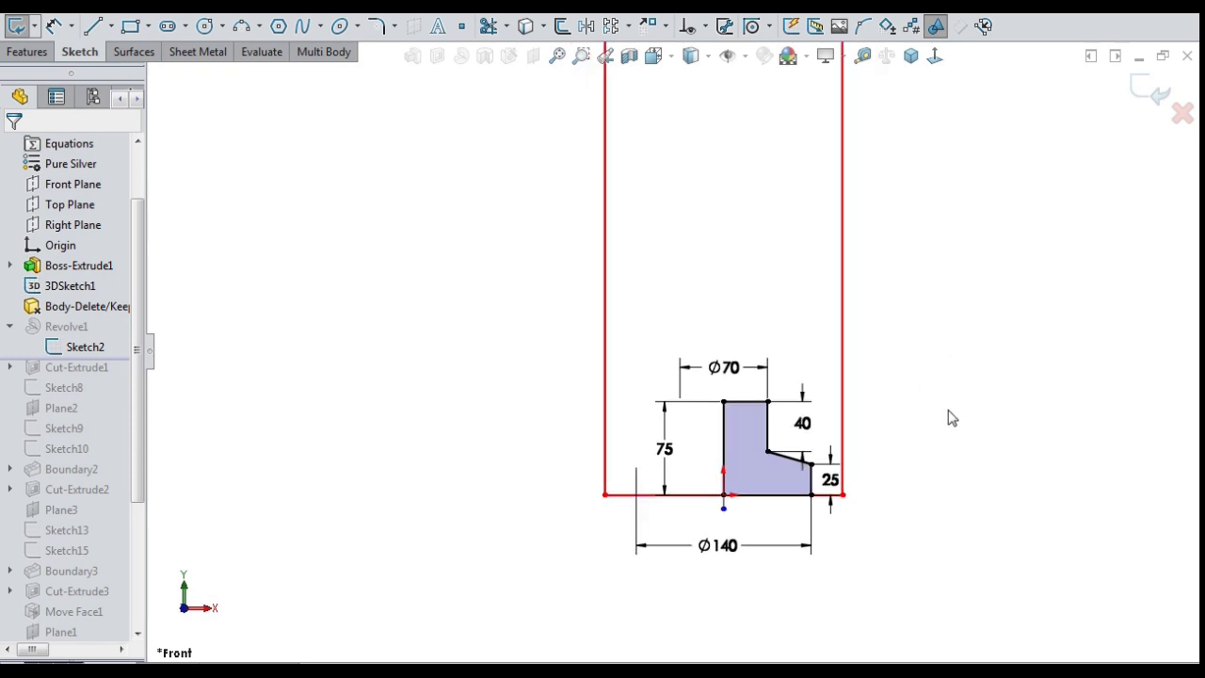
pyautogui.scroll(-1, 951, 418)
pyautogui.scroll(1, 840, 433)
pyautogui.moveTo(839, 433)
pyautogui.mouseDown(button='middle')
pyautogui.moveTo(687, 302)
pyautogui.moveTo(832, 480)
pyautogui.moveTo(823, 474)
pyautogui.moveTo(880, 474)
pyautogui.moveTo(877, 484)
pyautogui.mouseUp(button='middle')
pyautogui.hotkey('ctrl', '1')
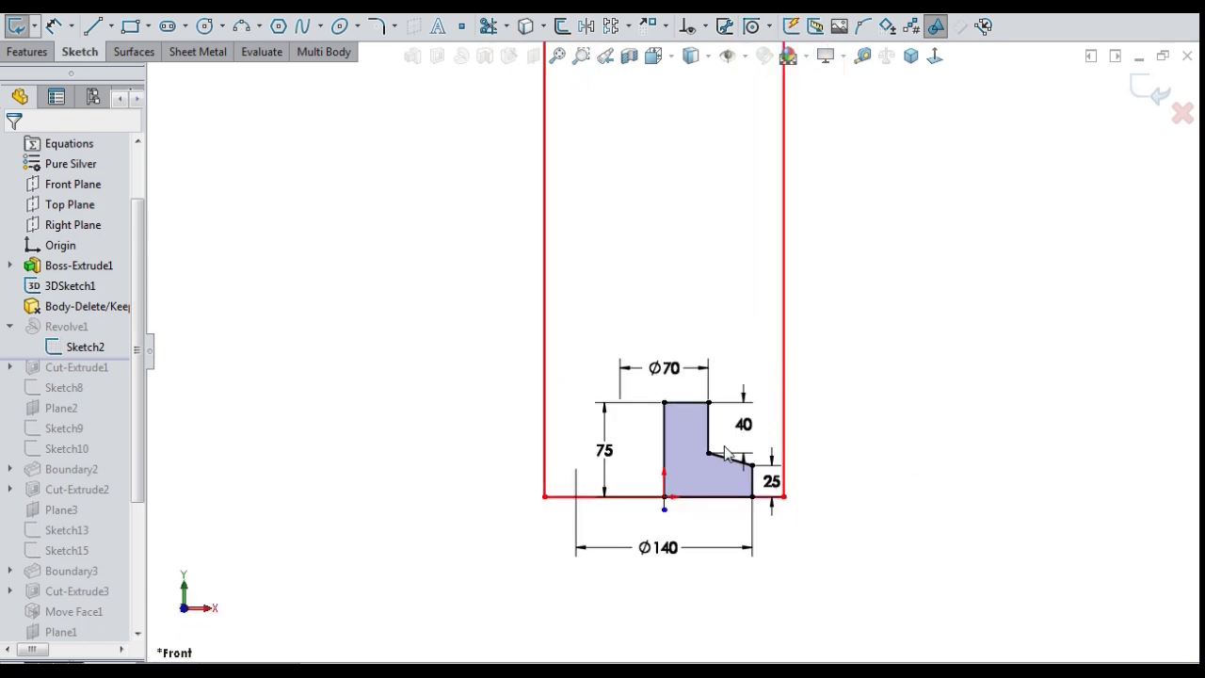
pyautogui.hotkey('ctrl', 'b')
pyautogui.moveTo(918, 511); pyautogui.dragTo(901, 555, button='middle')
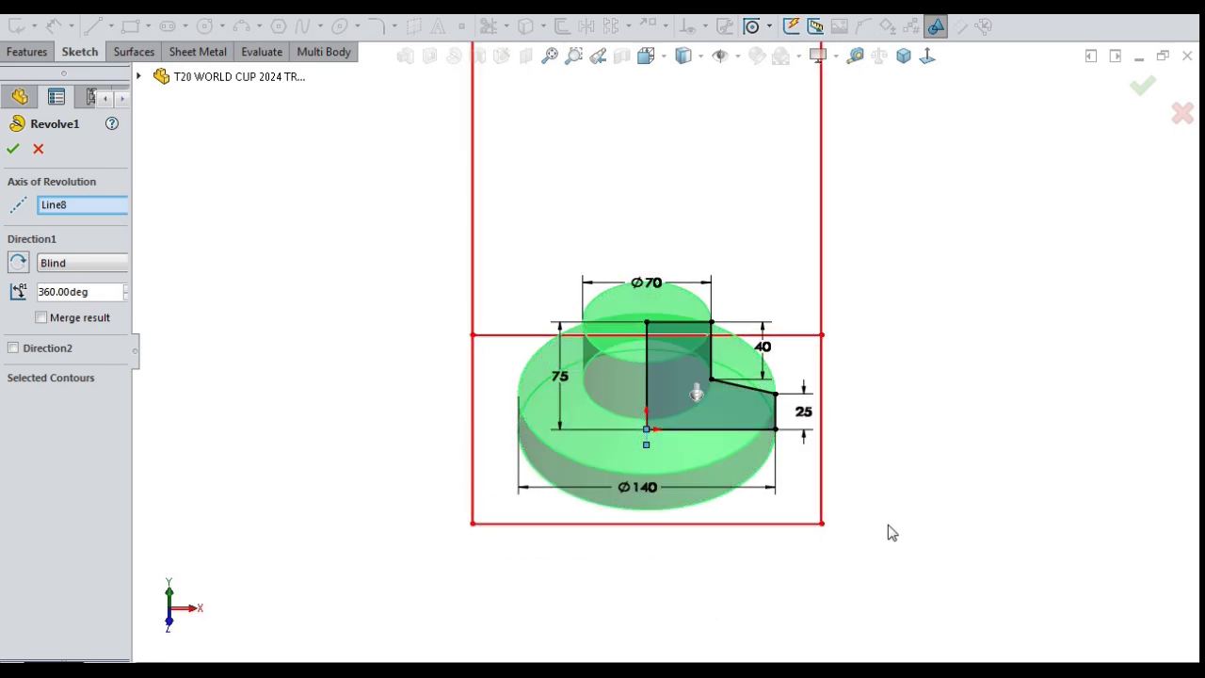
pyautogui.hotkey('ctrl', '1')
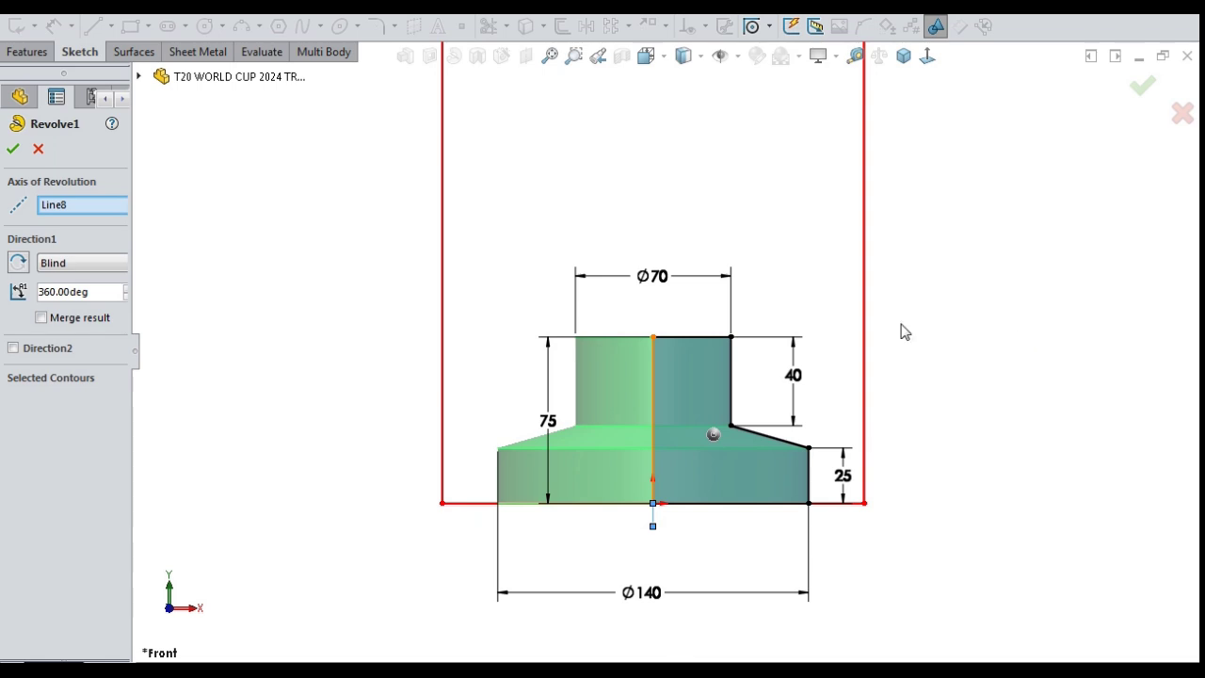
pyautogui.click(1142, 86)
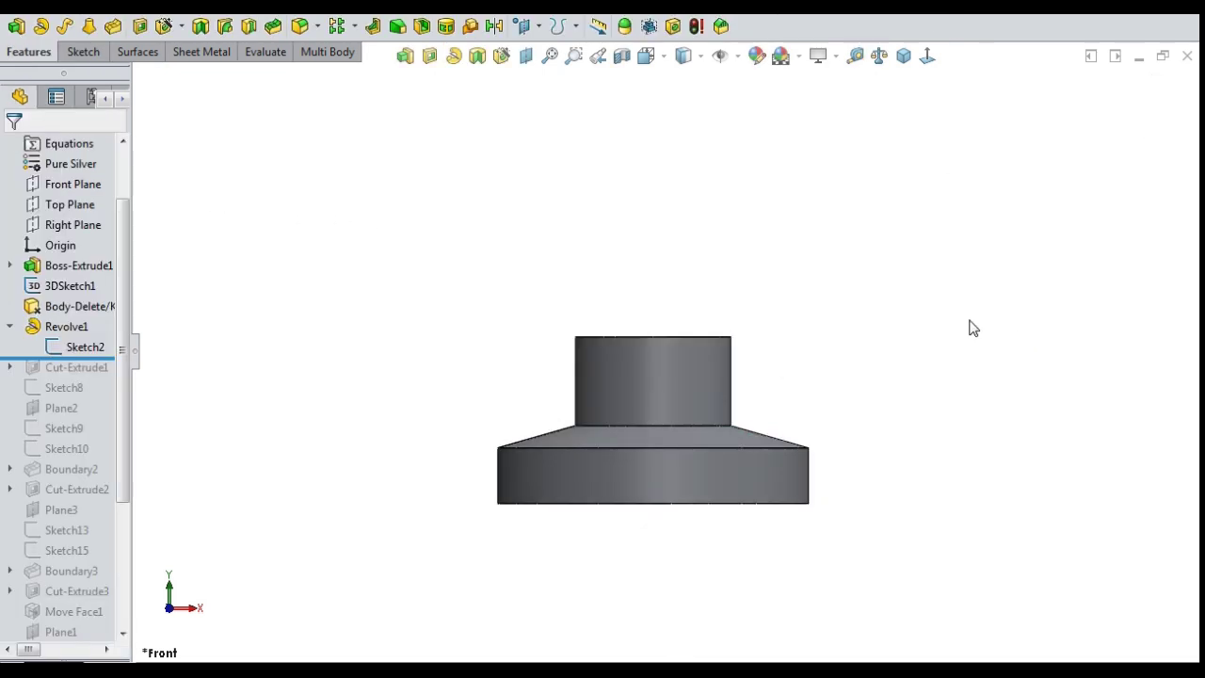
# Step: Cut the neck top along Sketch3's 20 mm sloped line, Through All in both directions
pyautogui.hotkey('ctrl', '7')
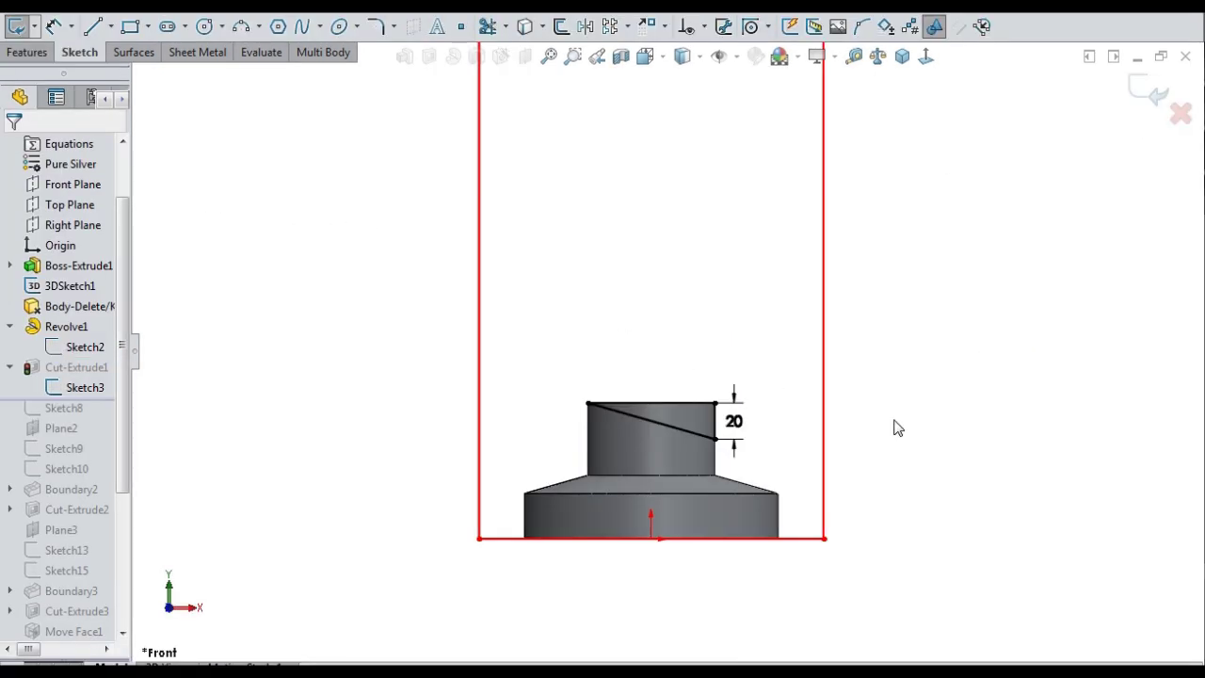
pyautogui.moveTo(894, 434); pyautogui.dragTo(880, 514, button='middle')
pyautogui.hotkey('ctrl', '1')
pyautogui.moveTo(885, 514); pyautogui.dragTo(989, 406, button='right')
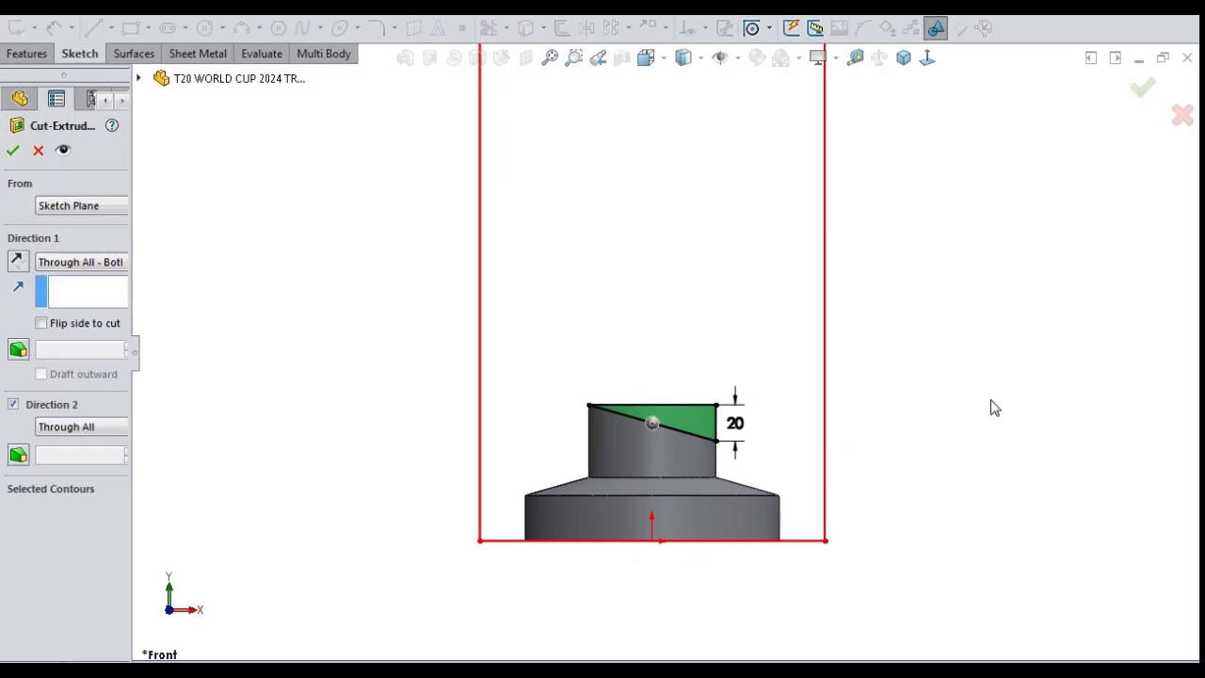
pyautogui.moveTo(989, 406); pyautogui.dragTo(1162, 153, button='middle')
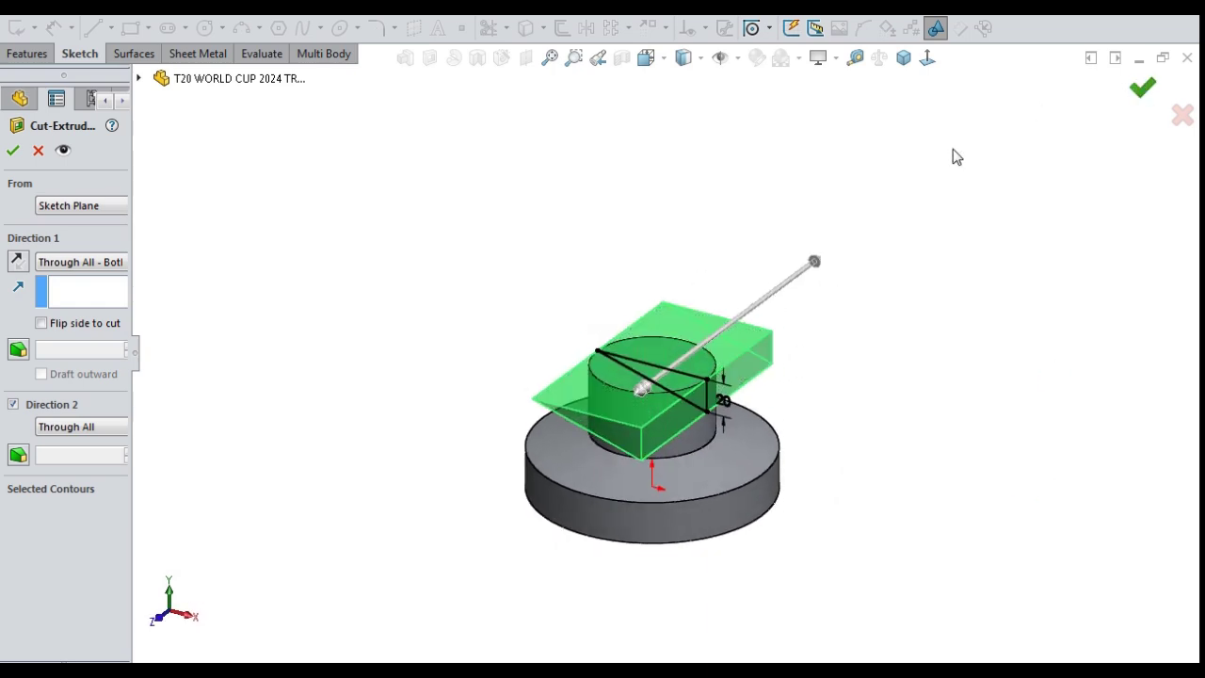
pyautogui.press('Return')
pyautogui.moveTo(926, 364); pyautogui.dragTo(823, 425, button='middle')
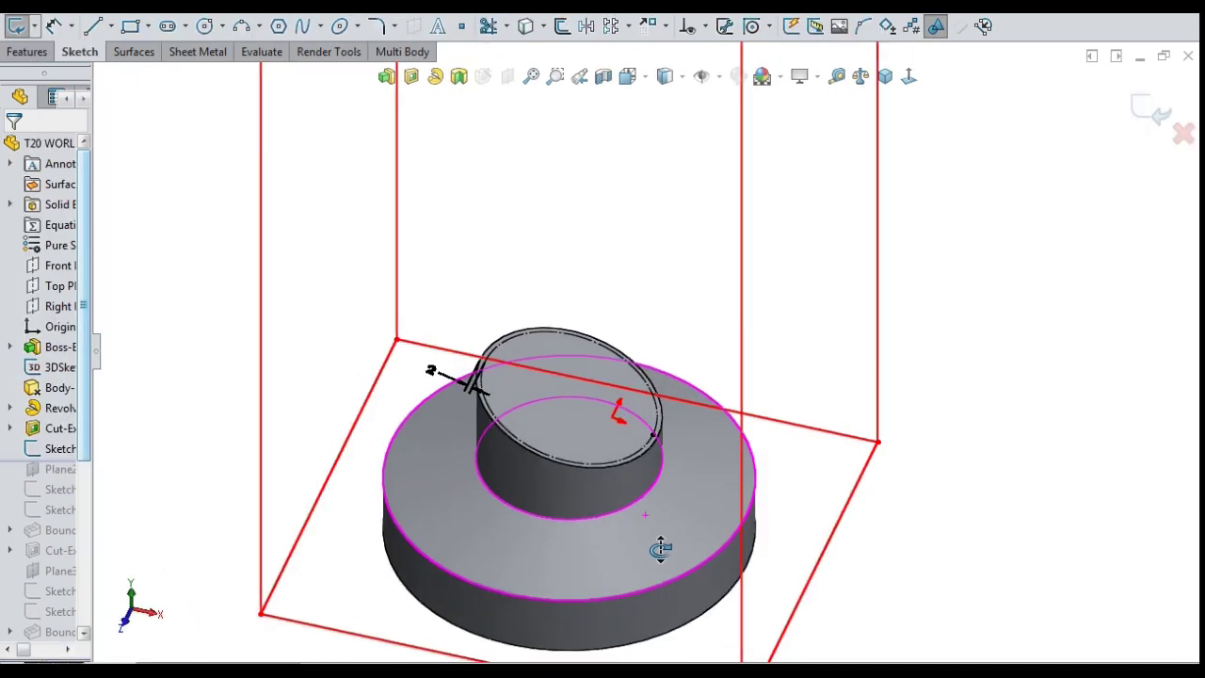
# Step: Finish the loop sketch offset 2 inward from the slanted neck top's edge
pyautogui.scroll(-5, 552, 385)
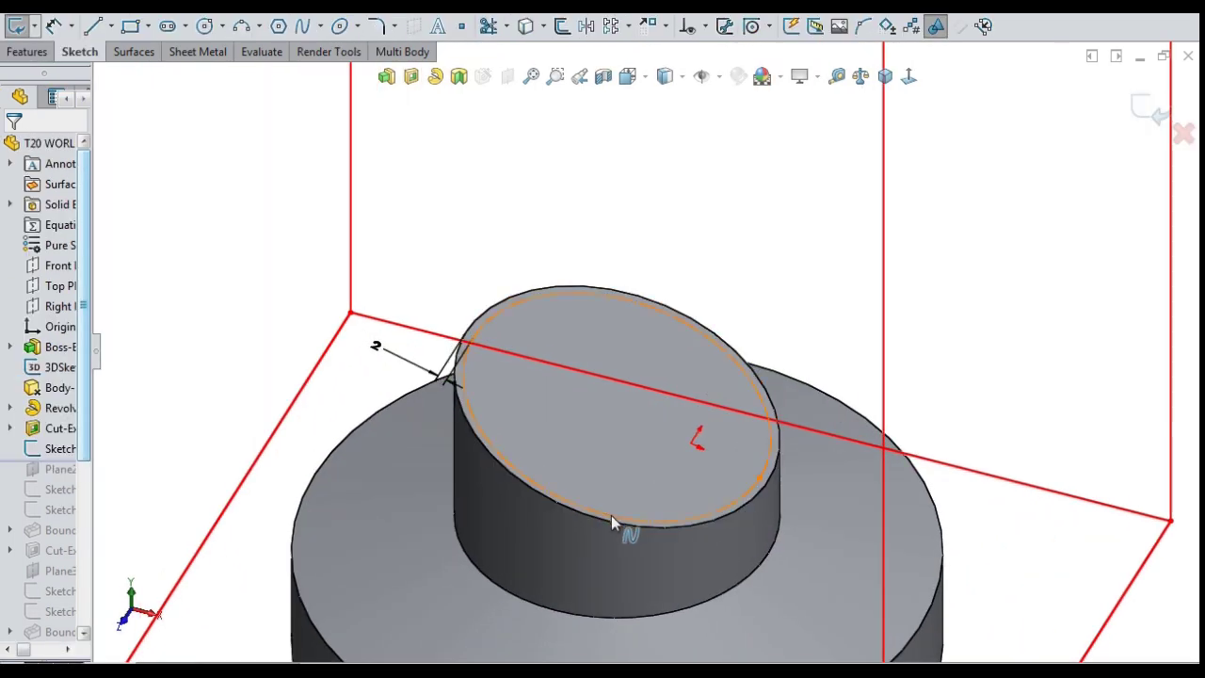
pyautogui.moveTo(617, 520); pyautogui.dragTo(909, 509, button='middle')
pyautogui.moveTo(976, 387); pyautogui.dragTo(1037, 325, button='middle')
pyautogui.click(1142, 111)
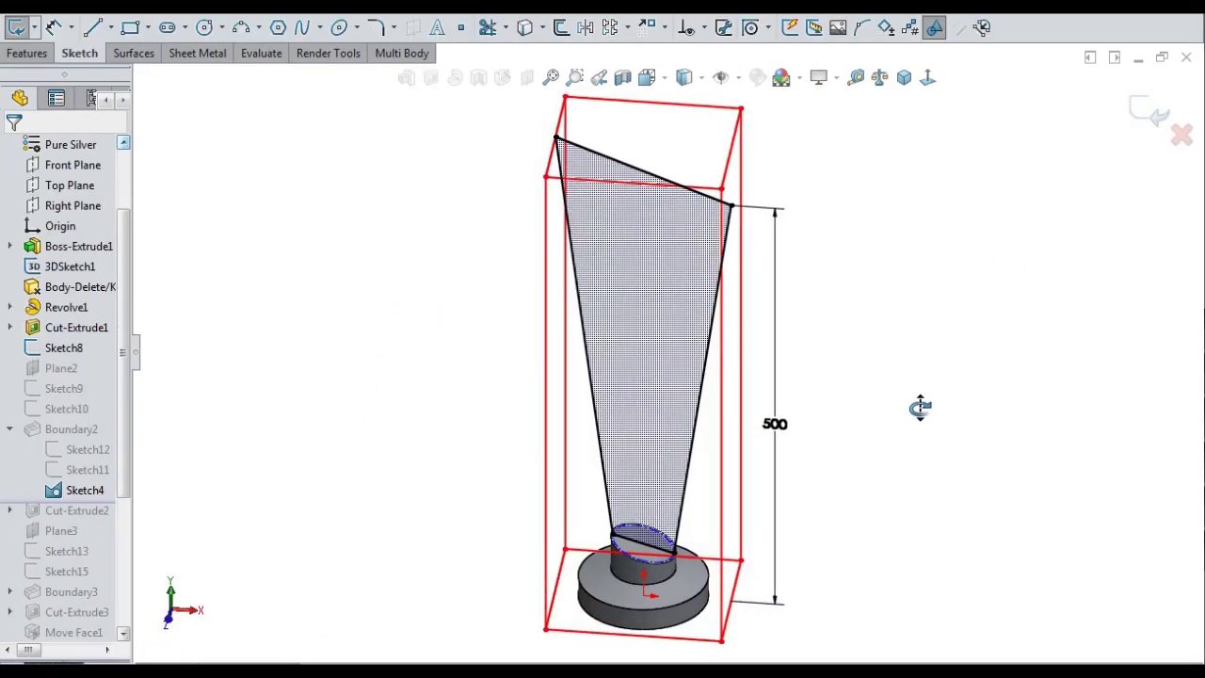
# Step: Orbit the Sketch5 wing profile (heights 440 and 490), checking it in Front and Right views
pyautogui.moveTo(921, 407)
pyautogui.mouseDown(button='middle')
pyautogui.moveTo(949, 403)
pyautogui.moveTo(939, 423)
pyautogui.moveTo(904, 430)
pyautogui.mouseUp(button='middle')
pyautogui.hotkey('ctrl', '1')
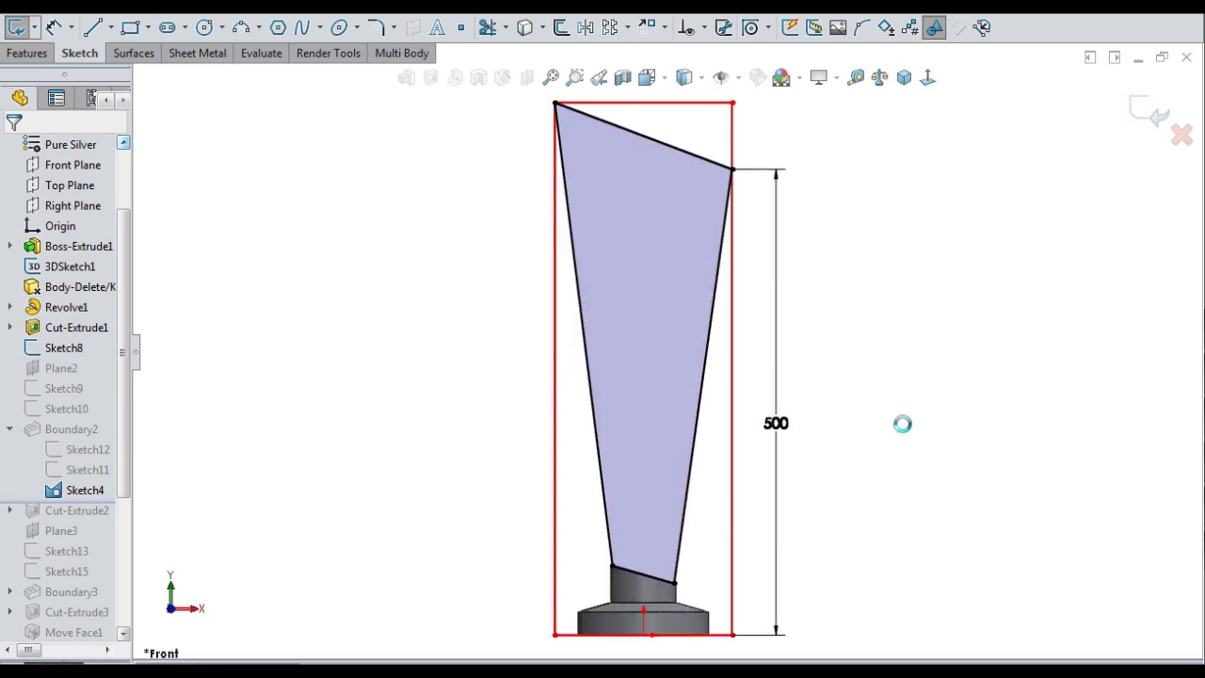
pyautogui.moveTo(850, 427); pyautogui.dragTo(818, 475, button='middle')
pyautogui.hotkey('ctrl', '1')
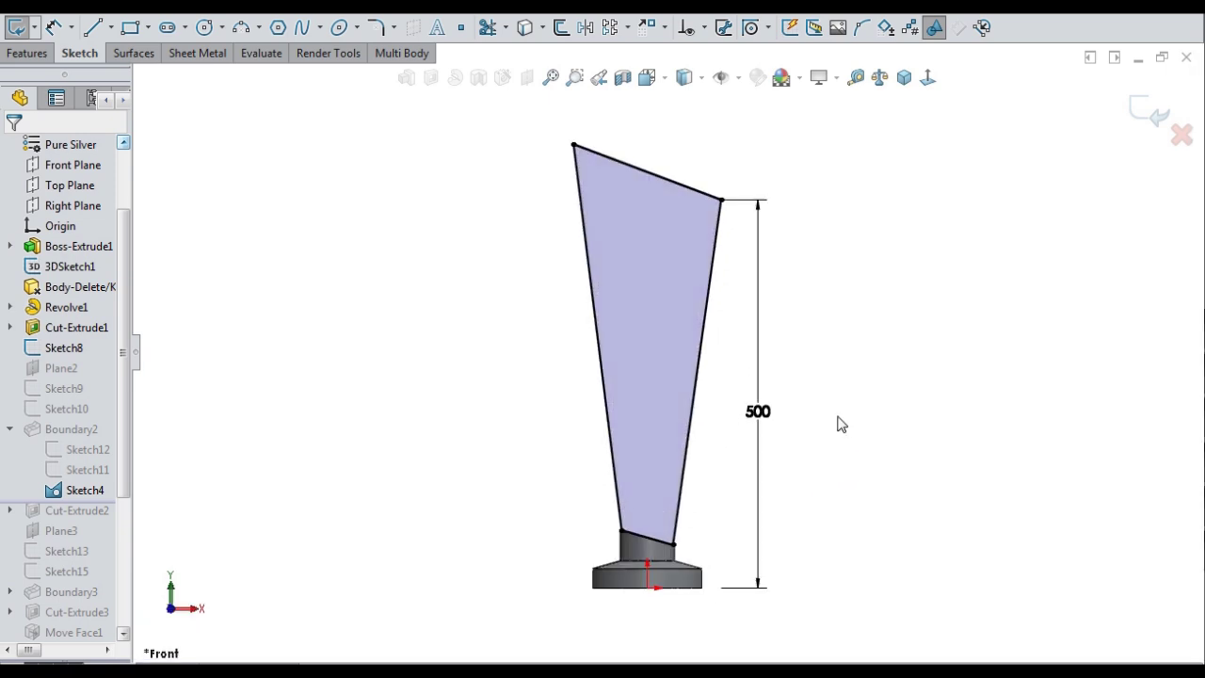
pyautogui.moveTo(710, 334)
pyautogui.mouseDown(button='middle')
pyautogui.moveTo(861, 390)
pyautogui.moveTo(816, 390)
pyautogui.moveTo(883, 399)
pyautogui.mouseUp(button='middle')
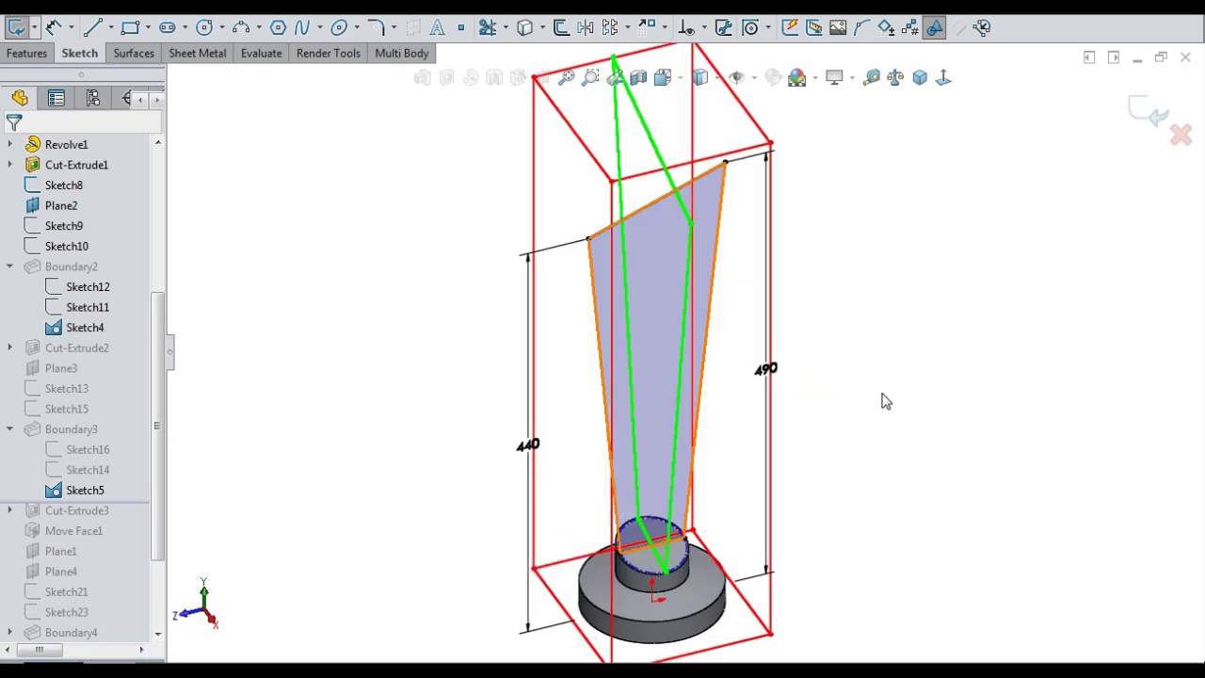
pyautogui.click(946, 83)
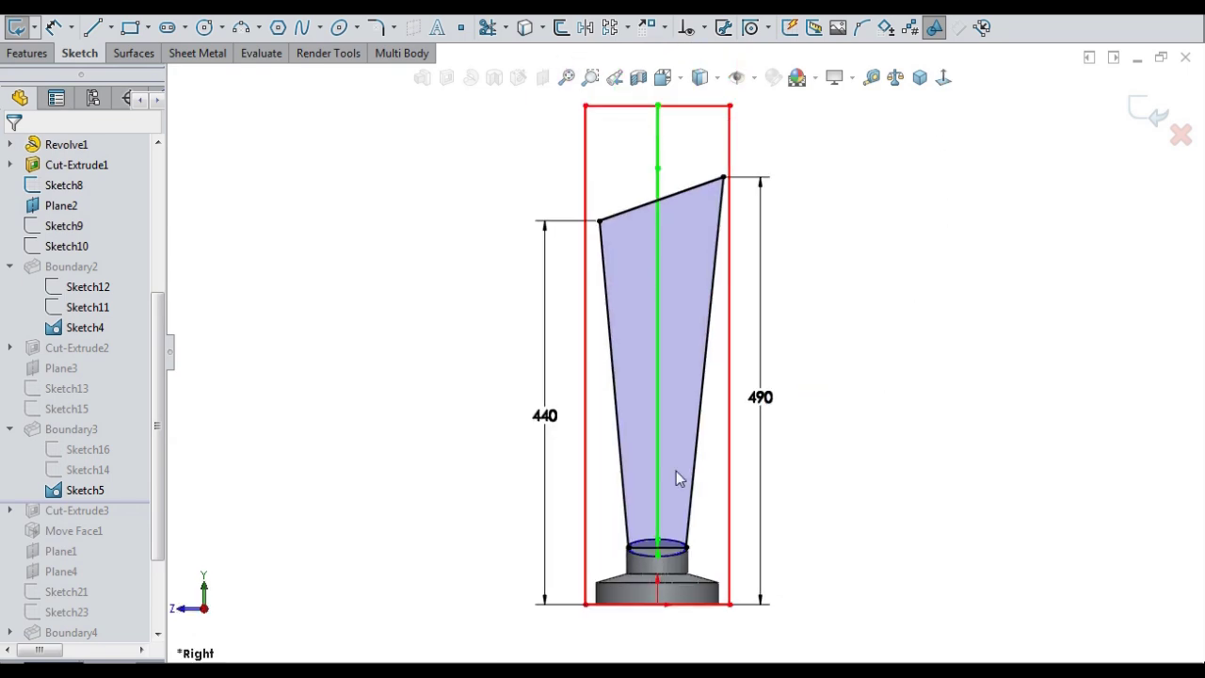
pyautogui.moveTo(871, 381)
pyautogui.mouseDown(button='middle')
pyautogui.moveTo(886, 371)
pyautogui.moveTo(910, 459)
pyautogui.mouseUp(button='middle')
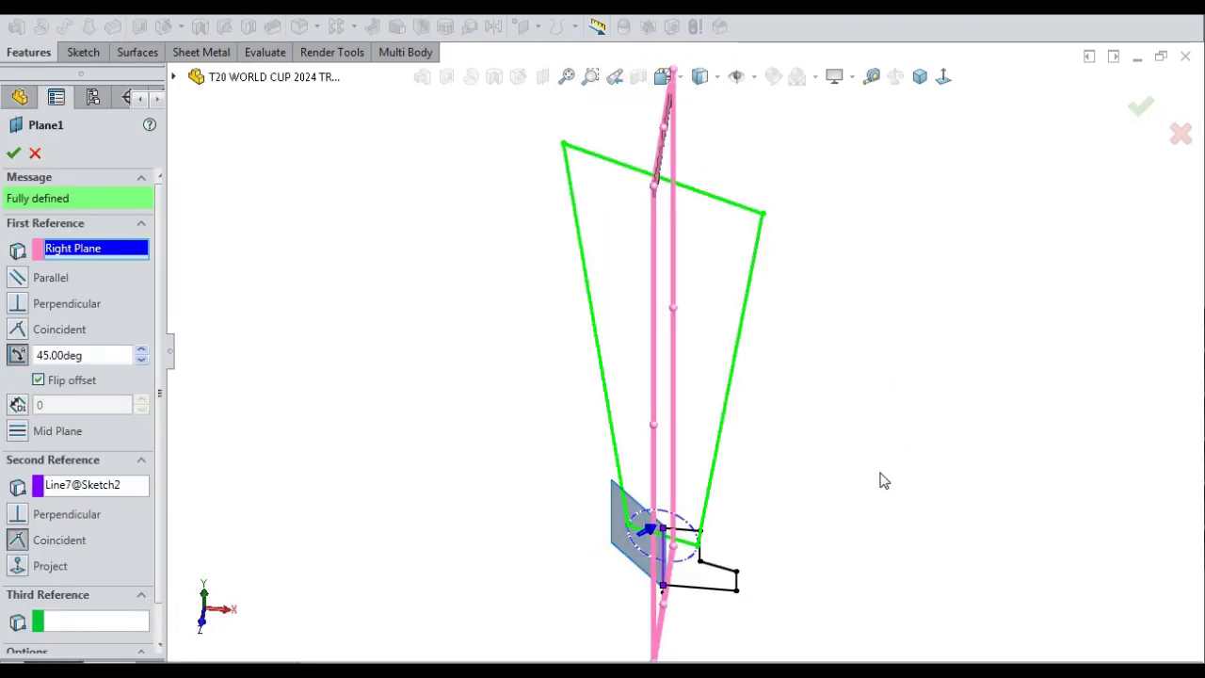
# Step: Orbit around the 45° Plane1 and the three wing outlines fanning from the neck
pyautogui.moveTo(883, 481)
pyautogui.mouseDown(button='middle')
pyautogui.moveTo(904, 468)
pyautogui.moveTo(757, 477)
pyautogui.moveTo(752, 499)
pyautogui.mouseUp(button='middle')
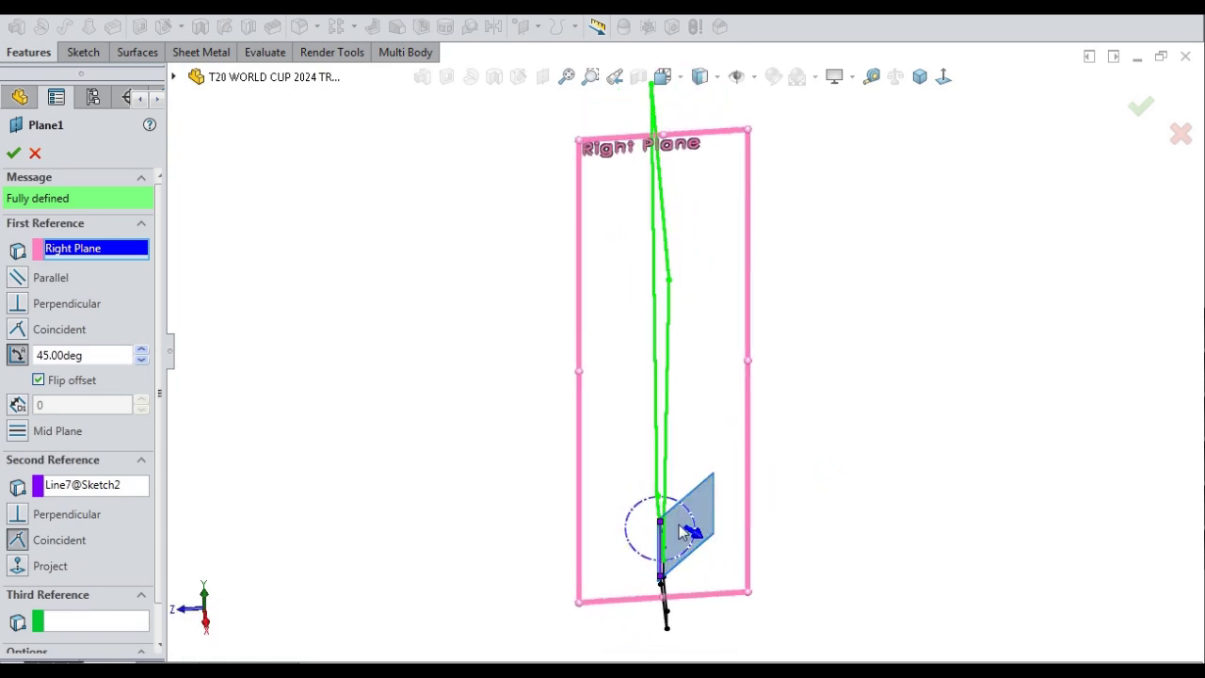
pyautogui.scroll(-3, 679, 533)
pyautogui.moveTo(680, 535); pyautogui.dragTo(693, 537, button='middle')
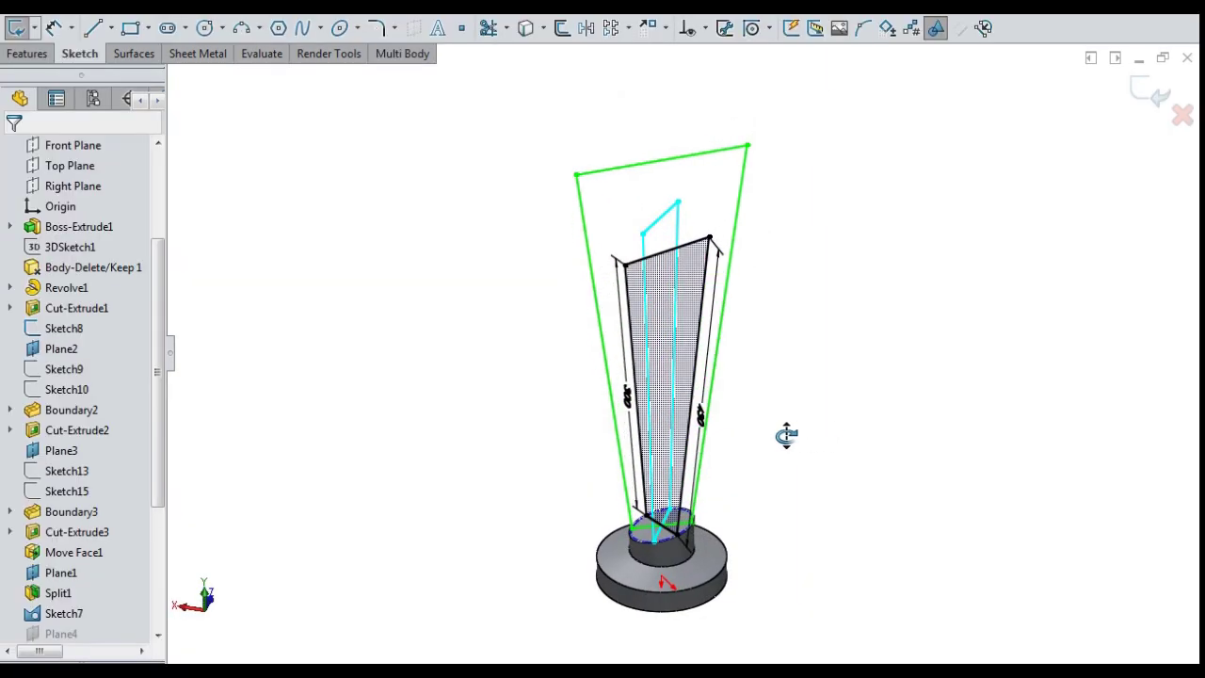
pyautogui.moveTo(785, 436)
pyautogui.mouseDown(button='middle')
pyautogui.moveTo(775, 436)
pyautogui.moveTo(930, 425)
pyautogui.mouseUp(button='middle')
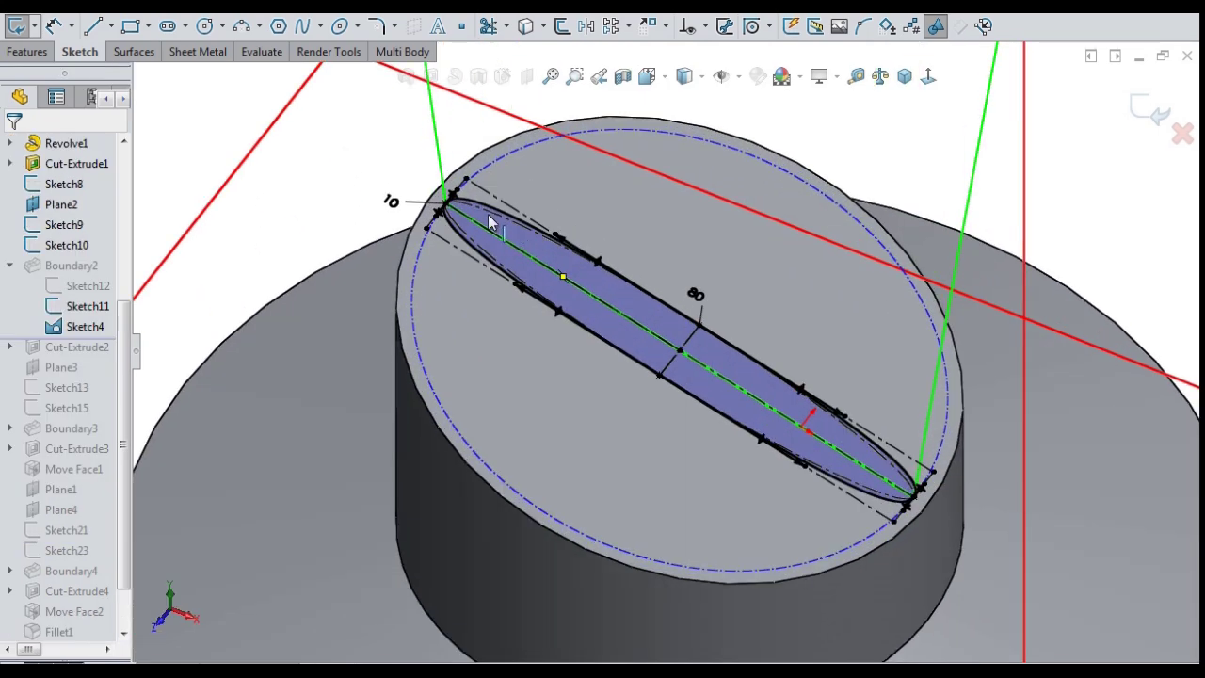
# Step: Select the Spline1–4 chain forming the 80-by-10 lens outline on the neck
pyautogui.click(492, 205)
pyautogui.rightClick(492, 205)
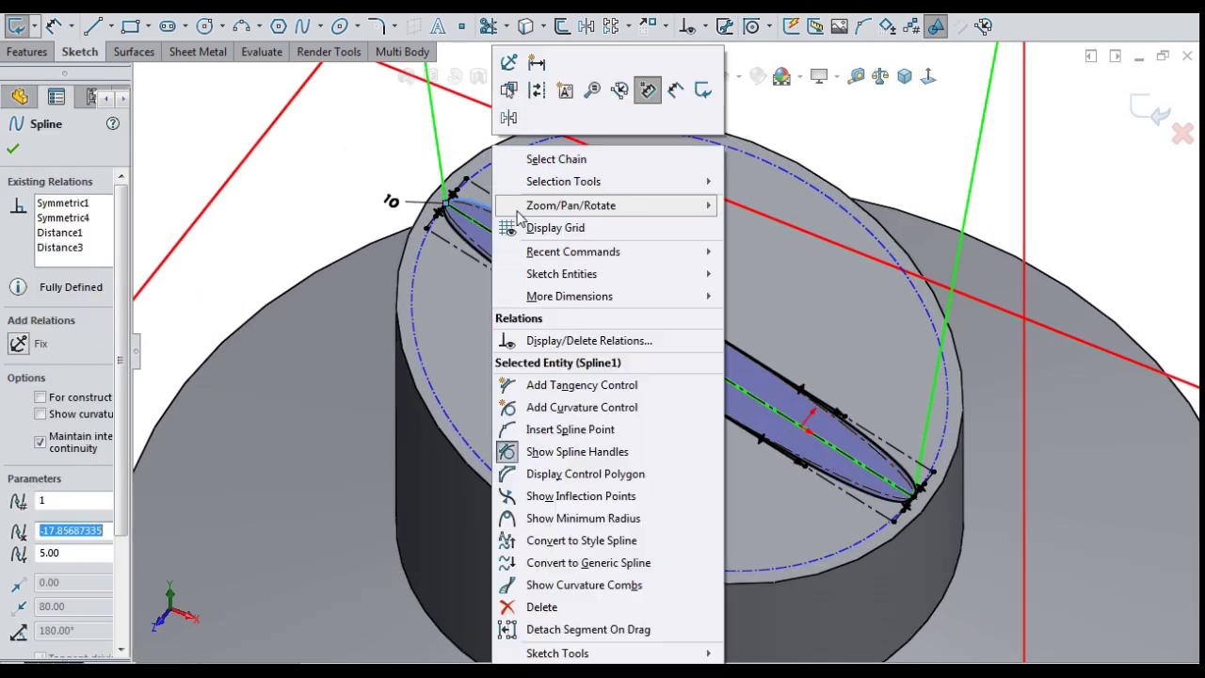
pyautogui.click(543, 162)
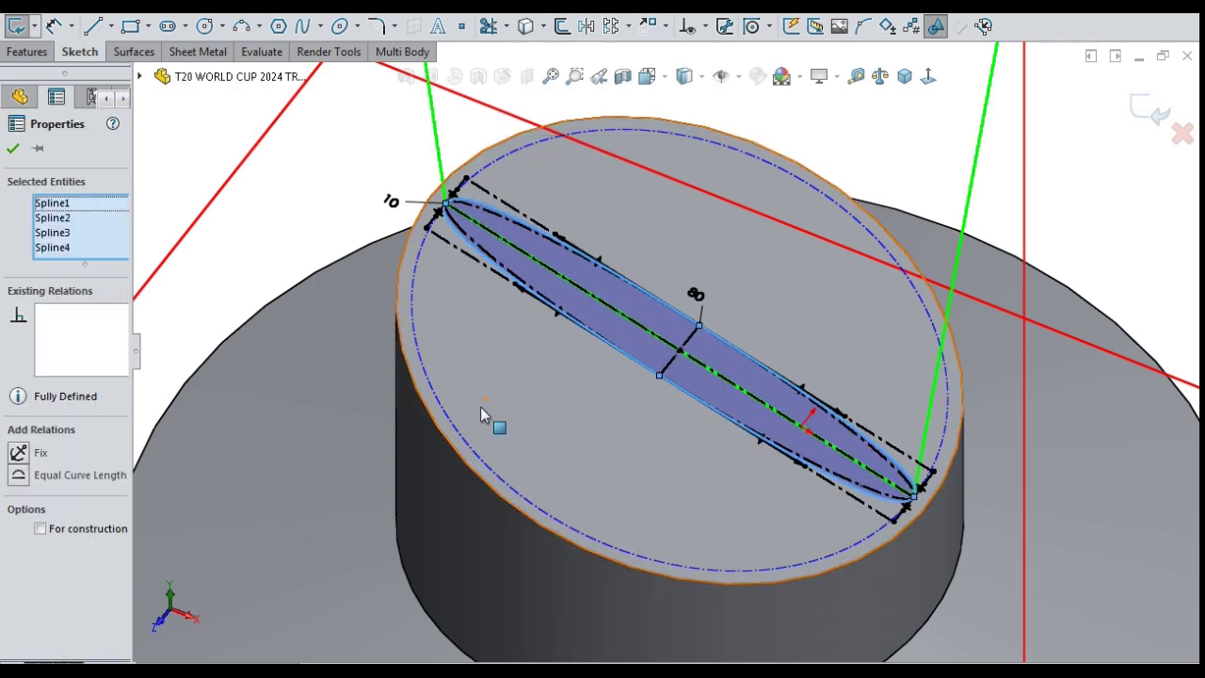
# Step: Define Plane2 perpendicular to the Front Plane through Line5 at the wing top
pyautogui.moveTo(480, 407); pyautogui.dragTo(613, 345, button='middle')
pyautogui.scroll(-3, 702, 324)
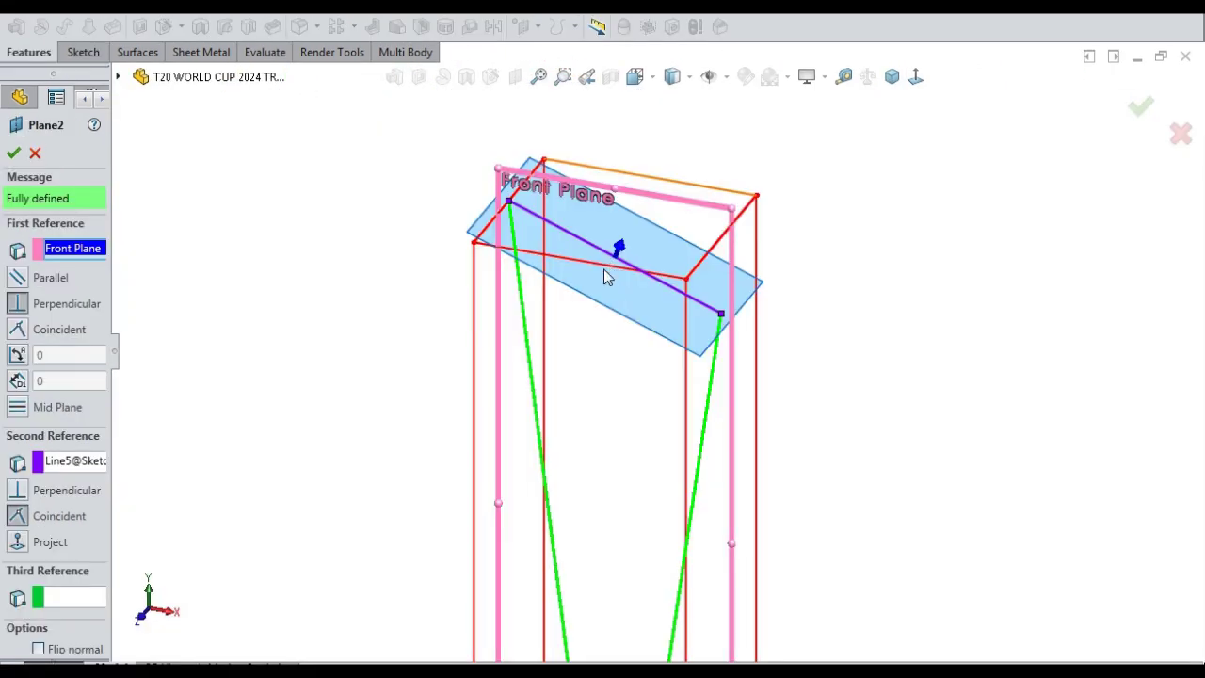
pyautogui.moveTo(604, 270); pyautogui.dragTo(568, 329, button='middle')
# Step: Check the 170-by-50 lens outline on Plane2 from several angles and clear the selection
pyautogui.scroll(-2, 648, 171)
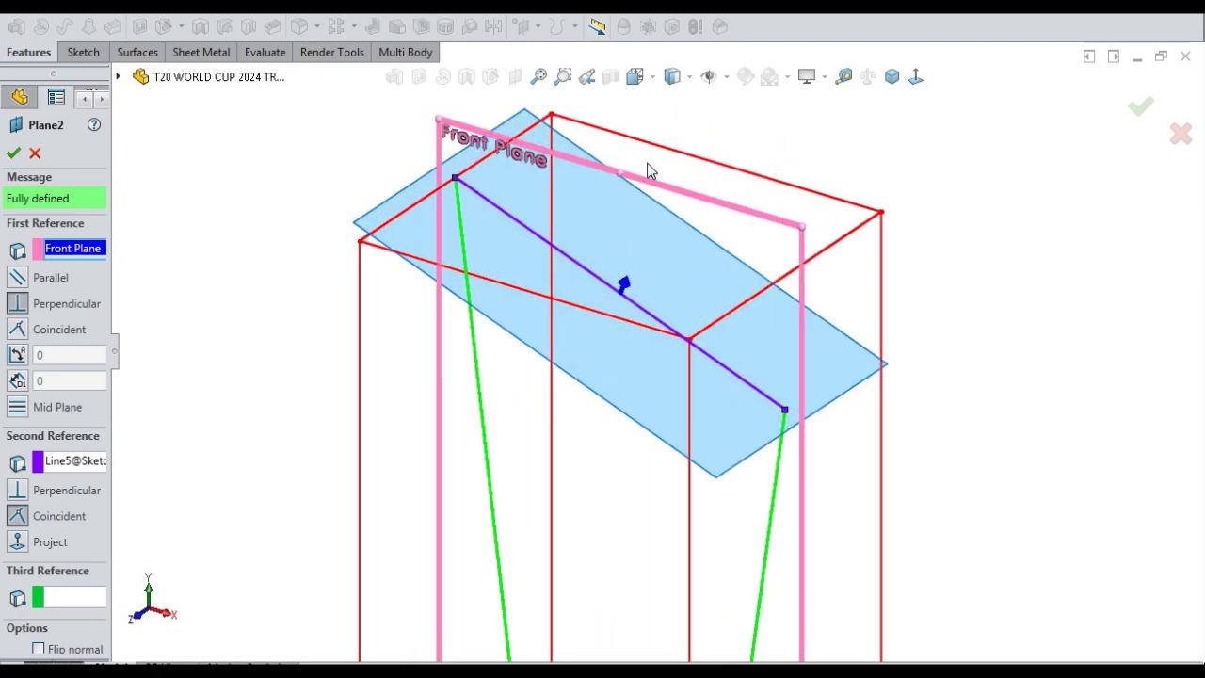
pyautogui.moveTo(687, 259)
pyautogui.mouseDown(button='middle')
pyautogui.moveTo(700, 248)
pyautogui.moveTo(963, 288)
pyautogui.mouseUp(button='middle')
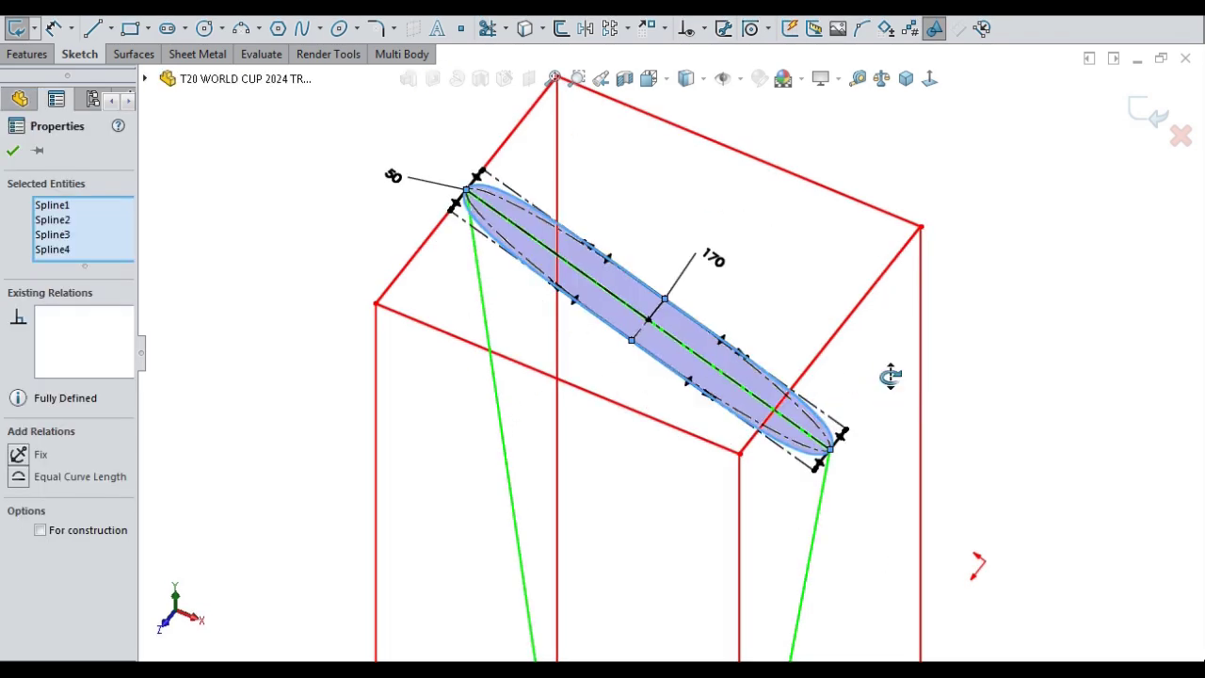
pyautogui.moveTo(891, 377); pyautogui.dragTo(928, 385, button='middle')
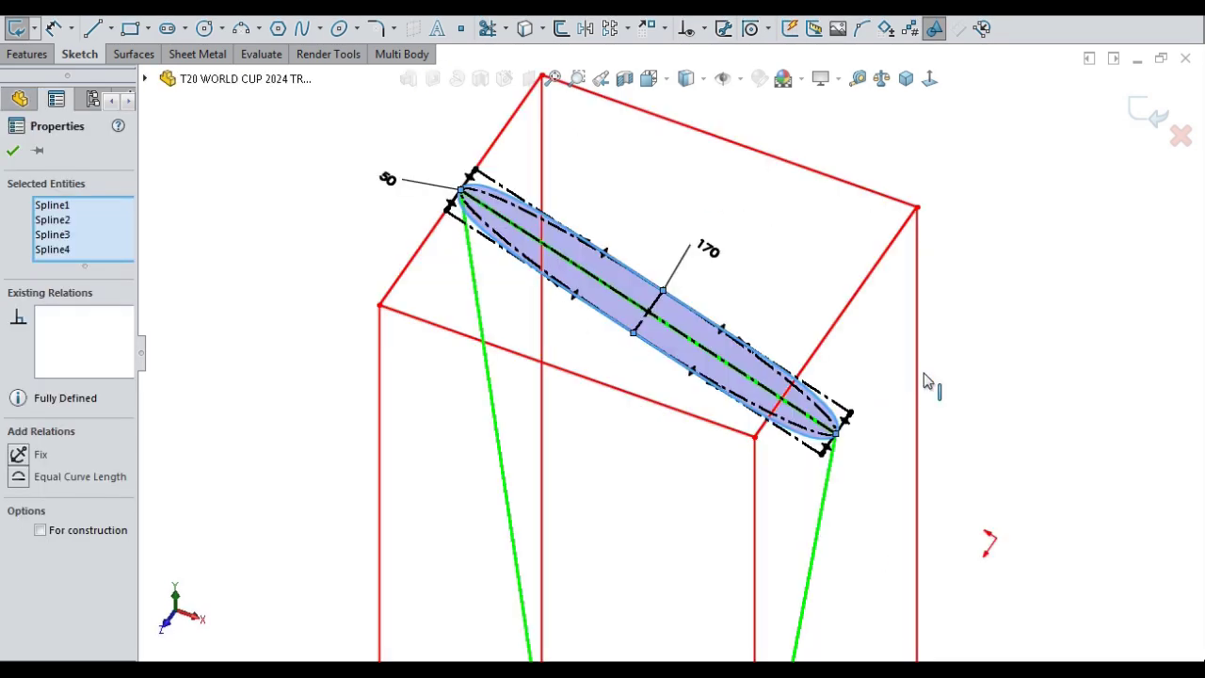
pyautogui.click(1049, 370)
pyautogui.moveTo(1017, 373)
pyautogui.mouseDown(button='middle')
pyautogui.moveTo(1033, 376)
pyautogui.moveTo(988, 380)
pyautogui.mouseUp(button='middle')
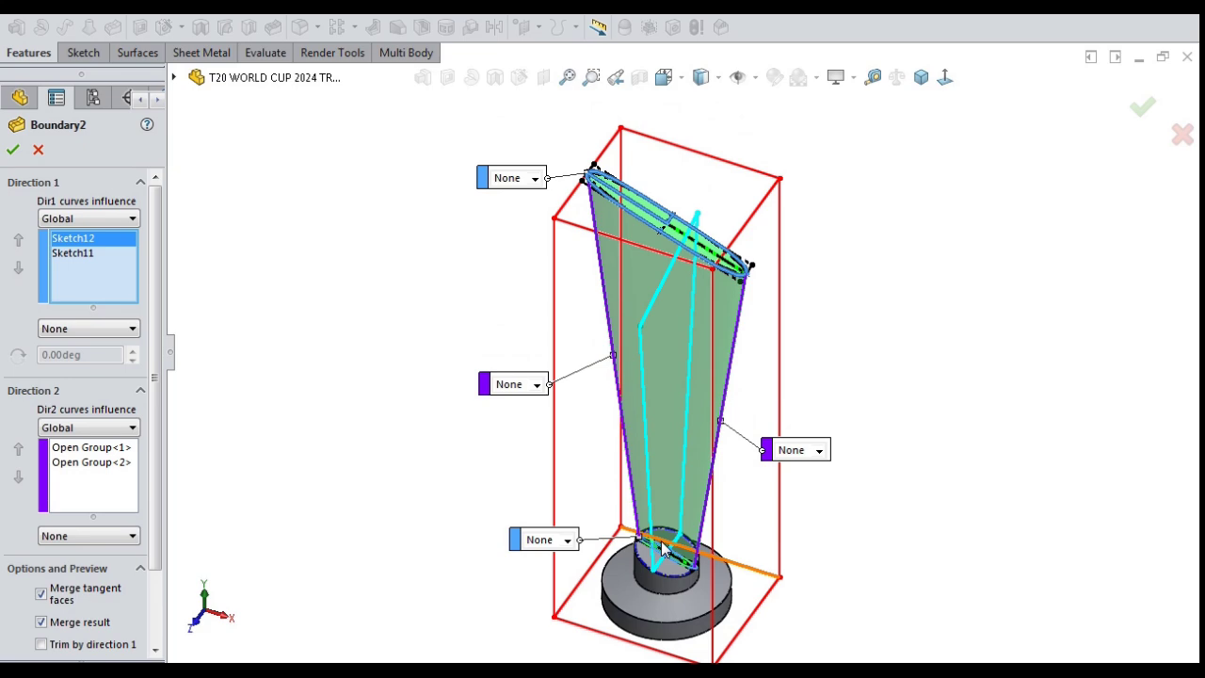
# Step: Accept Boundary2 to form the first solid tapered wing
pyautogui.scroll(-2, 829, 395)
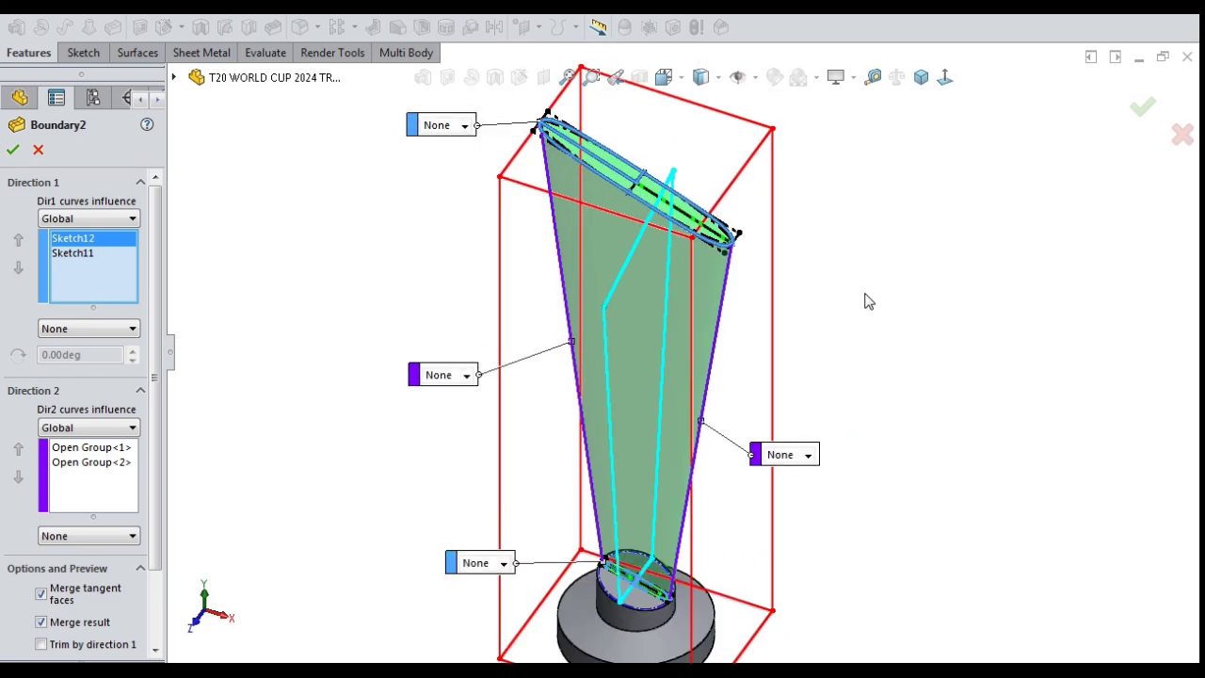
pyautogui.moveTo(868, 300); pyautogui.dragTo(948, 320, button='middle')
pyautogui.hotkey('ctrl', '7')
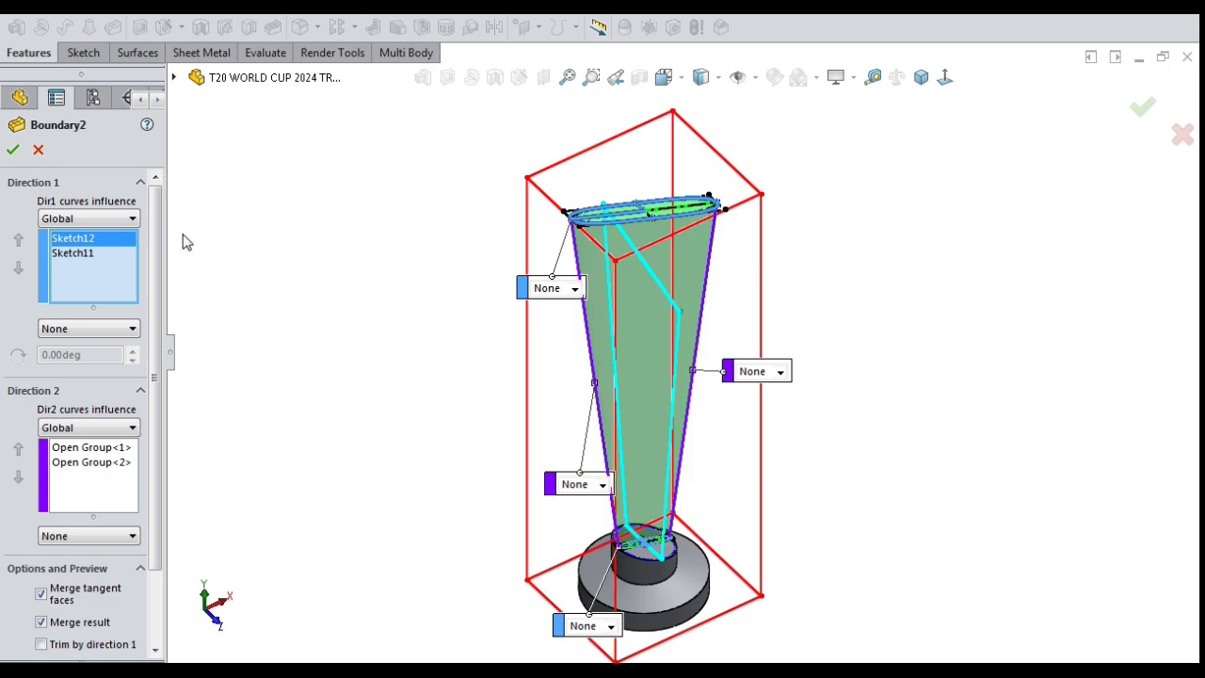
pyautogui.click(13, 149)
# Step: Cut a 3 mm slot into the wing's top face
pyautogui.press('f')
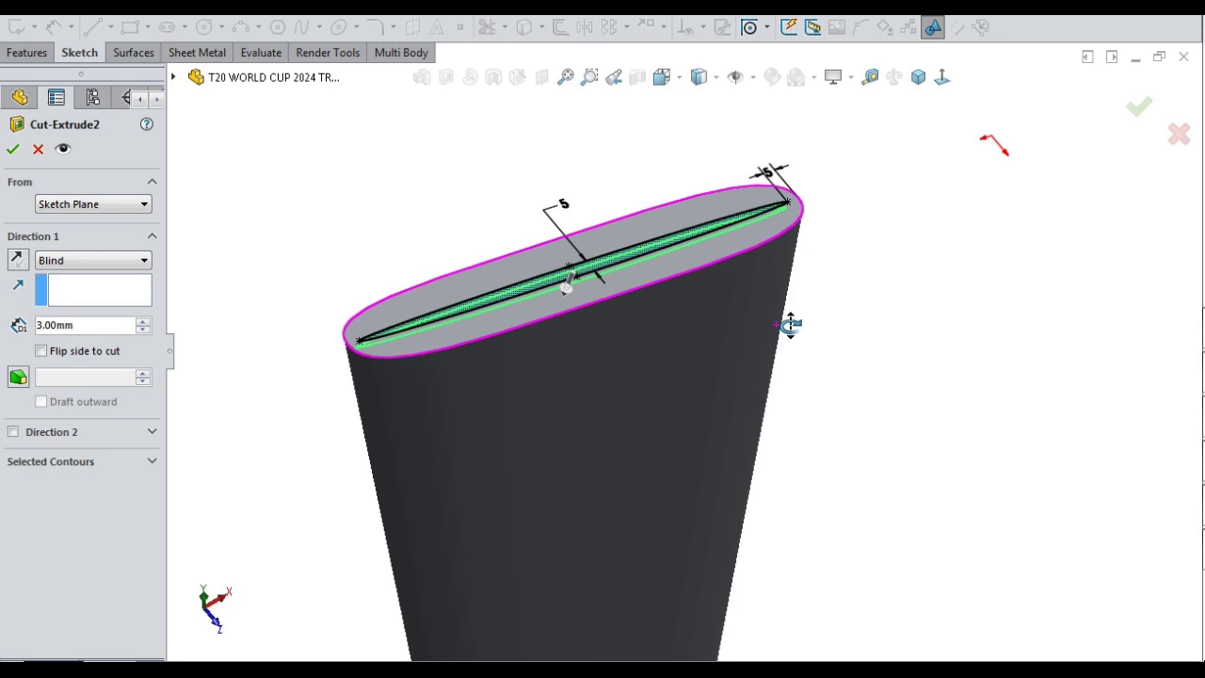
pyautogui.moveTo(790, 325); pyautogui.dragTo(818, 320, button='middle')
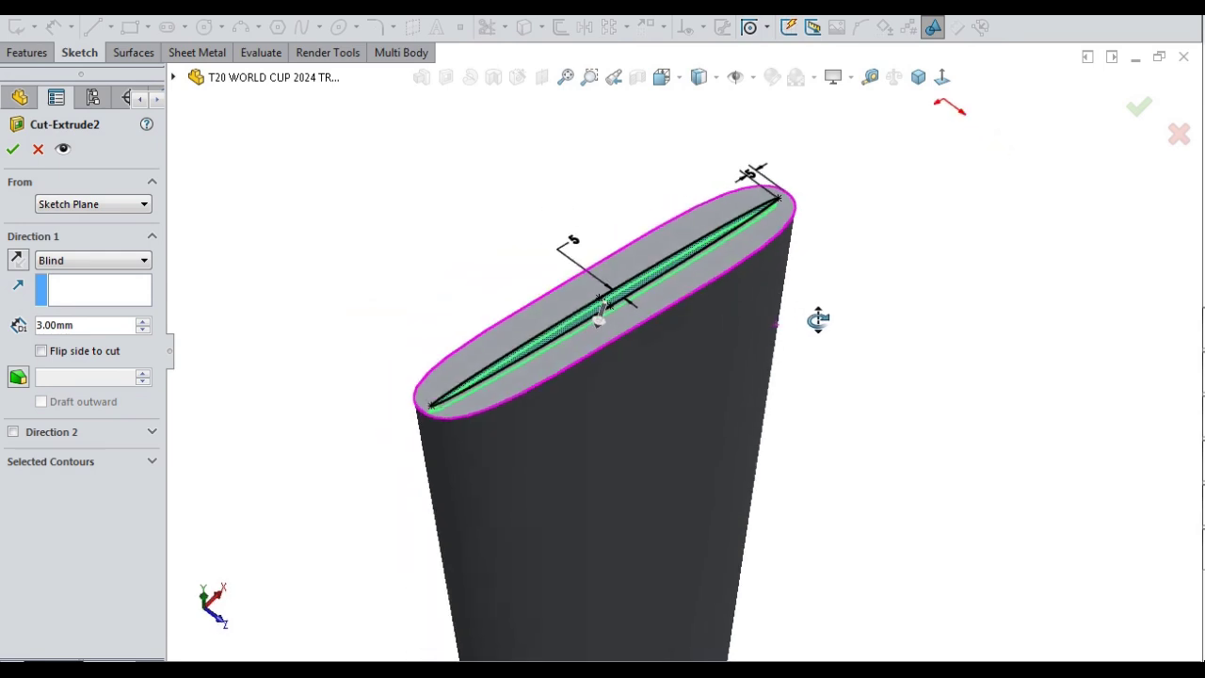
pyautogui.press('Return')
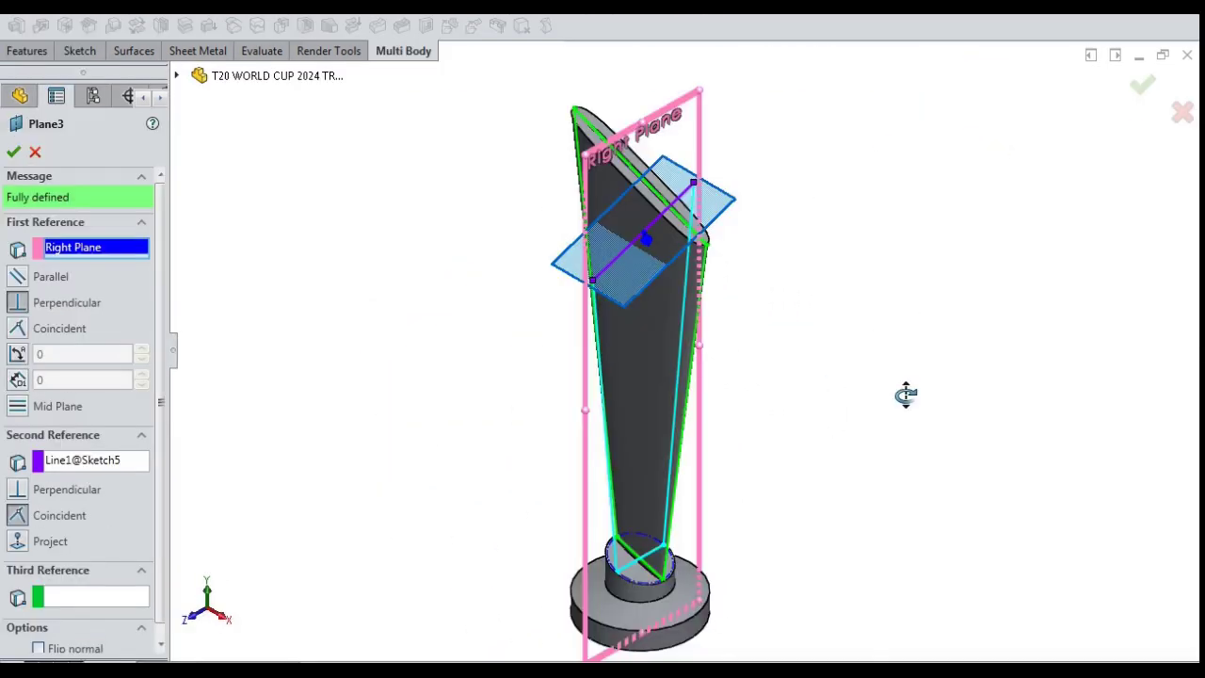
# Step: Accept Plane3 and inspect it on the trophy from a couple of angles
pyautogui.moveTo(876, 396)
pyautogui.mouseDown(button='middle')
pyautogui.moveTo(815, 399)
pyautogui.moveTo(877, 395)
pyautogui.mouseUp(button='middle')
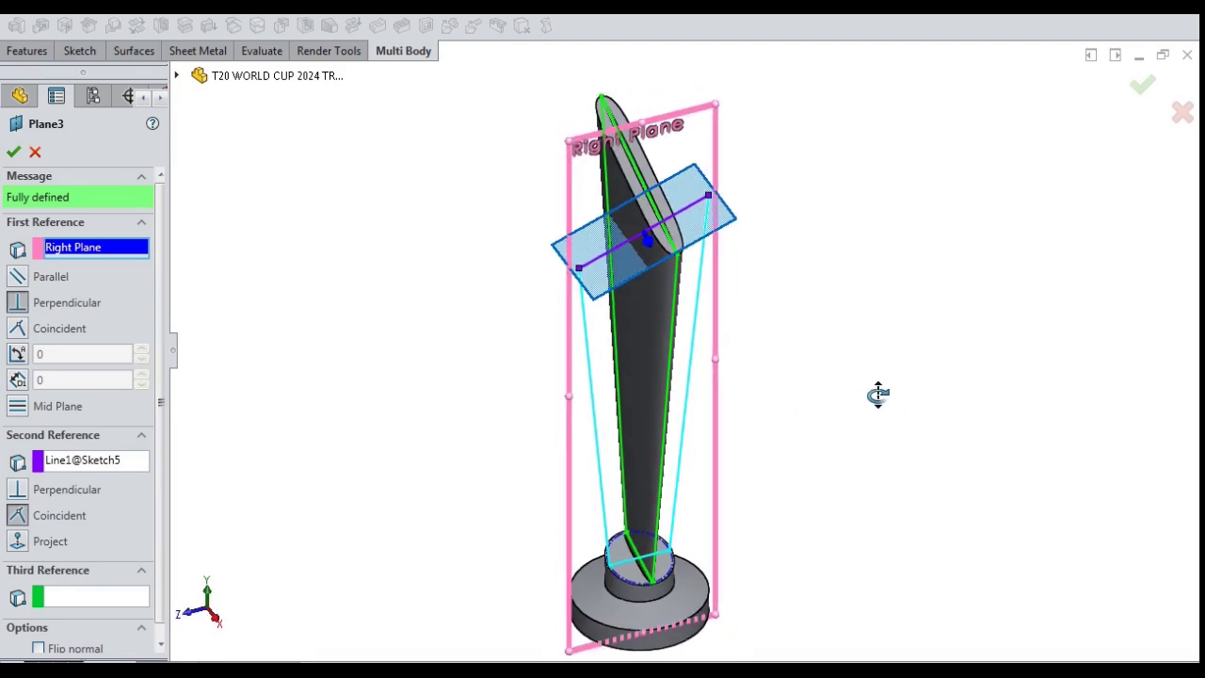
pyautogui.scroll(-5, 619, 226)
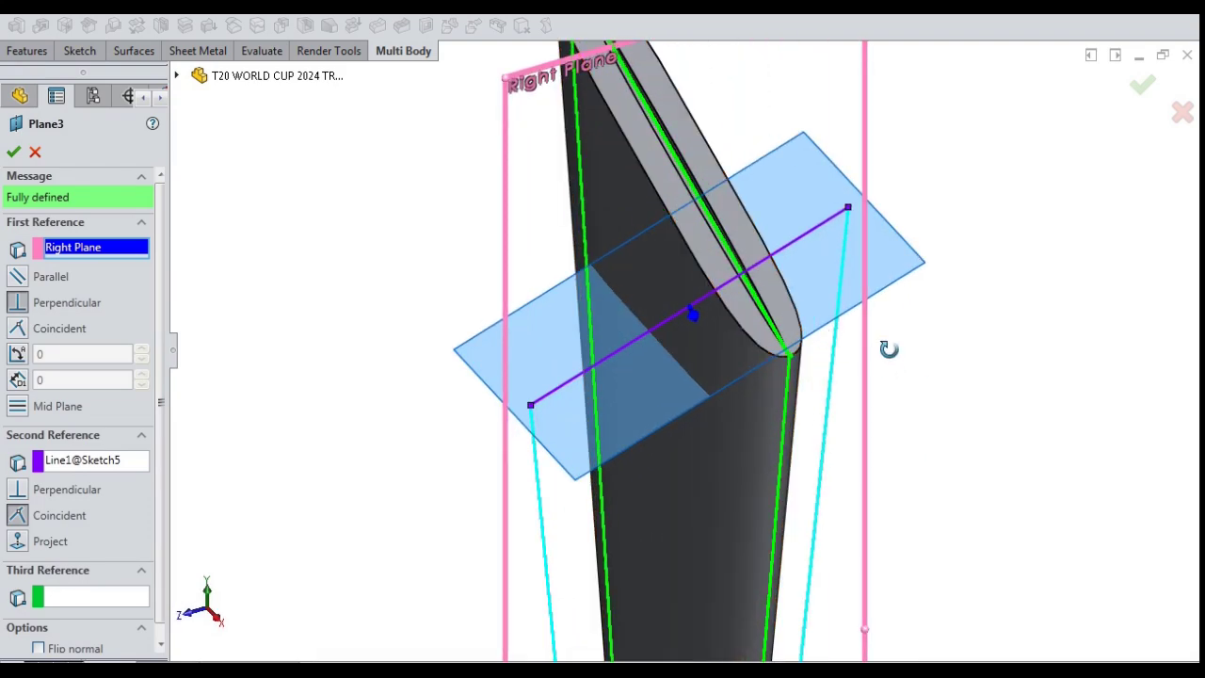
pyautogui.moveTo(889, 349)
pyautogui.mouseDown(button='middle')
pyautogui.moveTo(842, 260)
pyautogui.moveTo(891, 320)
pyautogui.mouseUp(button='middle')
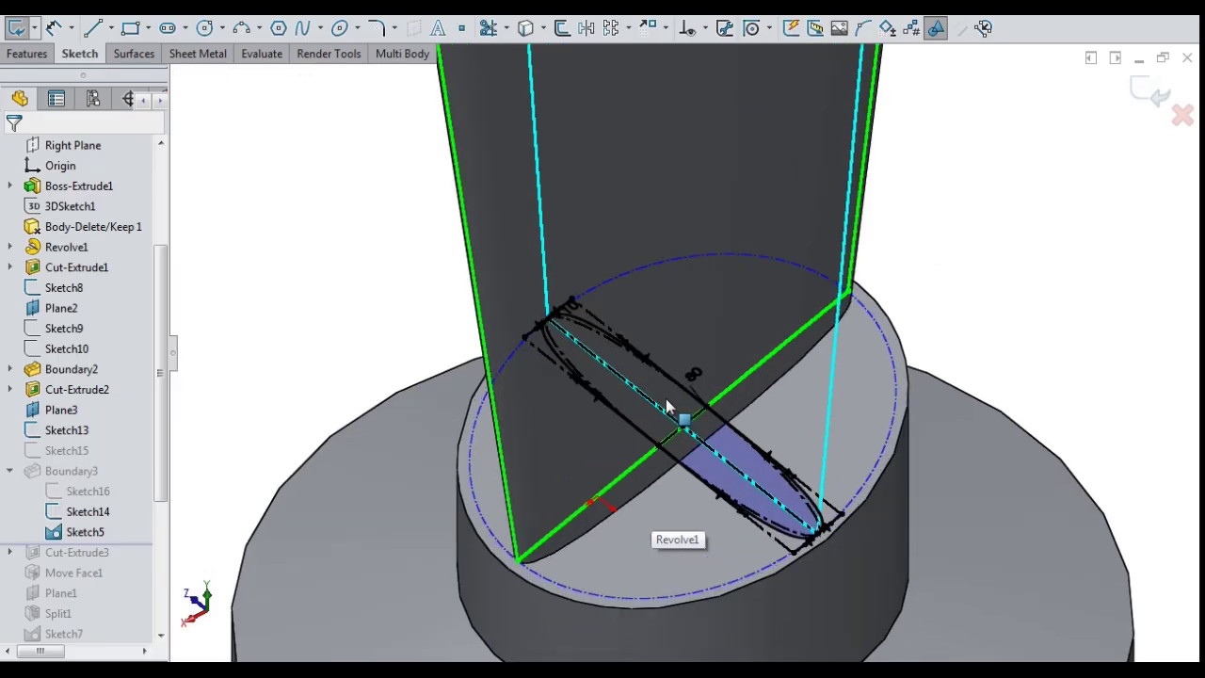
# Step: Review the base and top ellipse sketches for the second wing's Boundary3 preview
pyautogui.moveTo(666, 405)
pyautogui.mouseDown(button='middle')
pyautogui.moveTo(738, 496)
pyautogui.moveTo(788, 484)
pyautogui.moveTo(604, 503)
pyautogui.moveTo(487, 462)
pyautogui.mouseUp(button='middle')
pyautogui.scroll(-2, 601, 503)
pyautogui.scroll(-2, 626, 509)
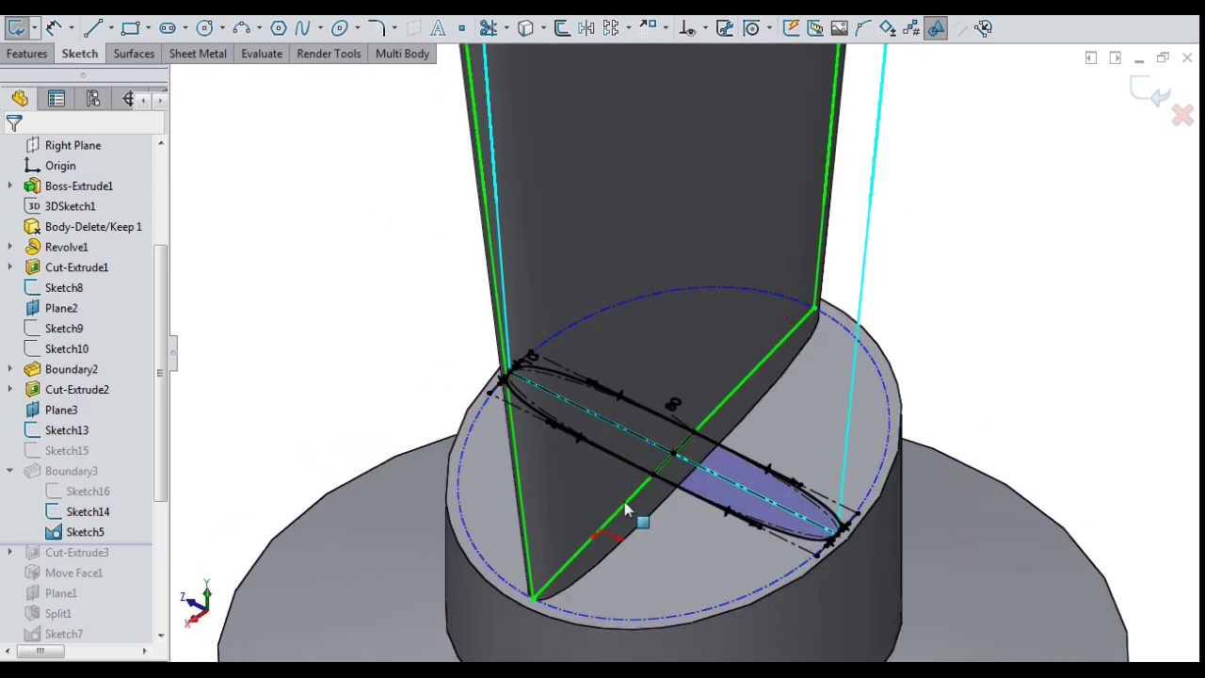
pyautogui.scroll(-2, 628, 509)
pyautogui.scroll(4, 631, 507)
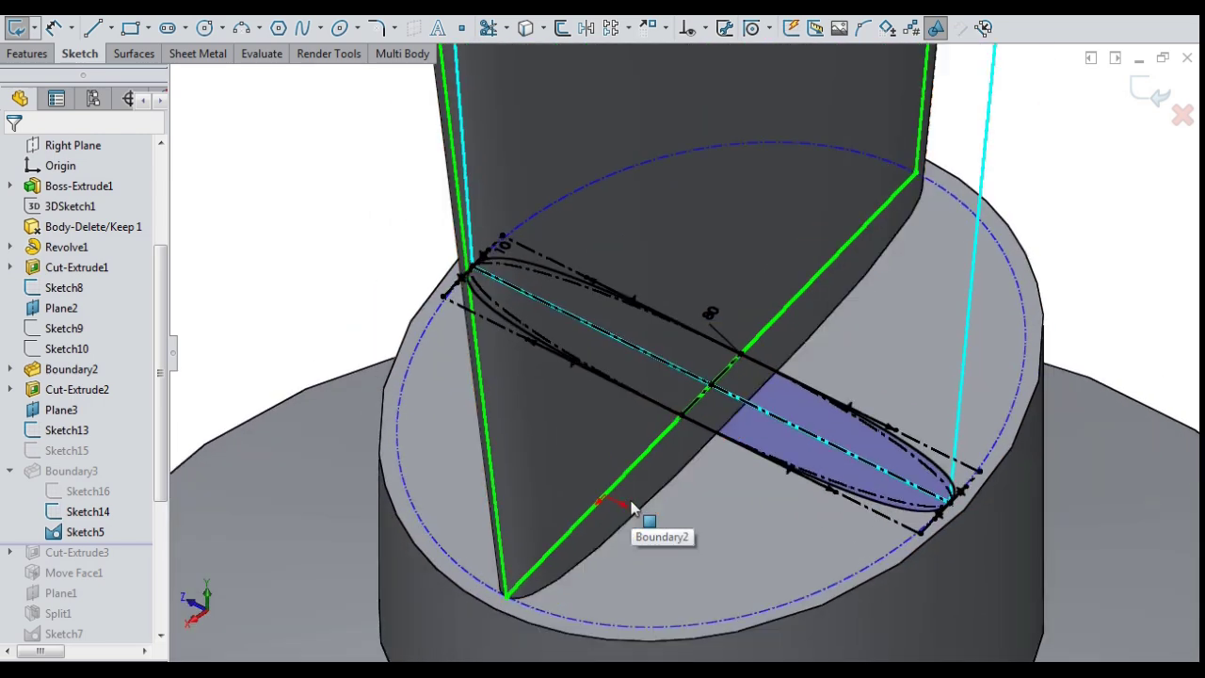
pyautogui.moveTo(706, 508)
pyautogui.mouseDown(button='middle')
pyautogui.moveTo(671, 176)
pyautogui.moveTo(724, 200)
pyautogui.mouseUp(button='middle')
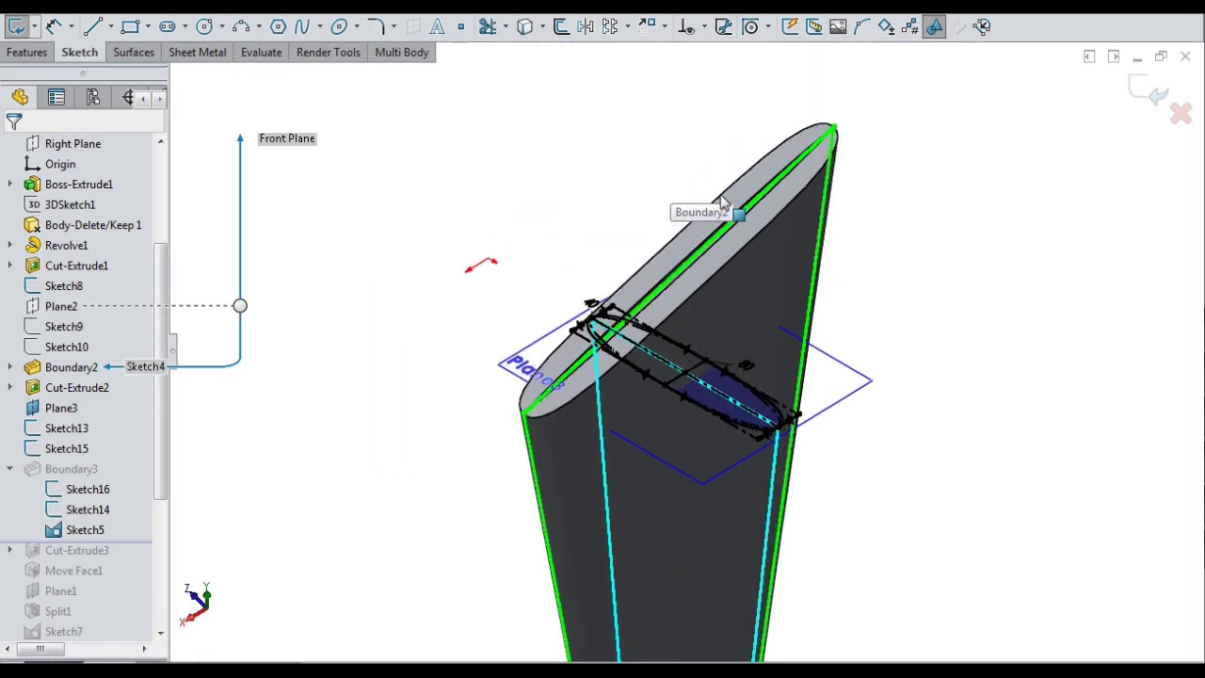
pyautogui.moveTo(704, 380)
pyautogui.mouseDown(button='middle')
pyautogui.moveTo(713, 393)
pyautogui.moveTo(823, 358)
pyautogui.moveTo(796, 390)
pyautogui.moveTo(890, 436)
pyautogui.moveTo(885, 452)
pyautogui.mouseUp(button='middle')
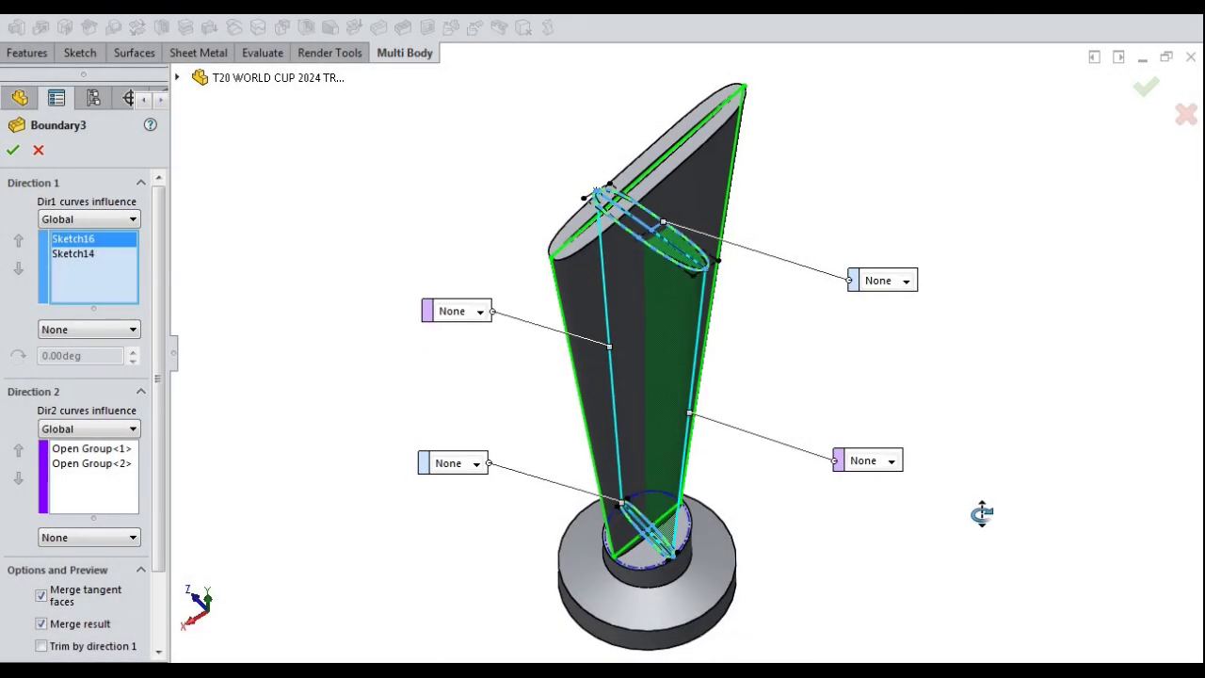
# Step: Accept the second wing as solid Boundary3 and check its 3 mm slot preview
pyautogui.moveTo(982, 513); pyautogui.dragTo(932, 490, button='middle')
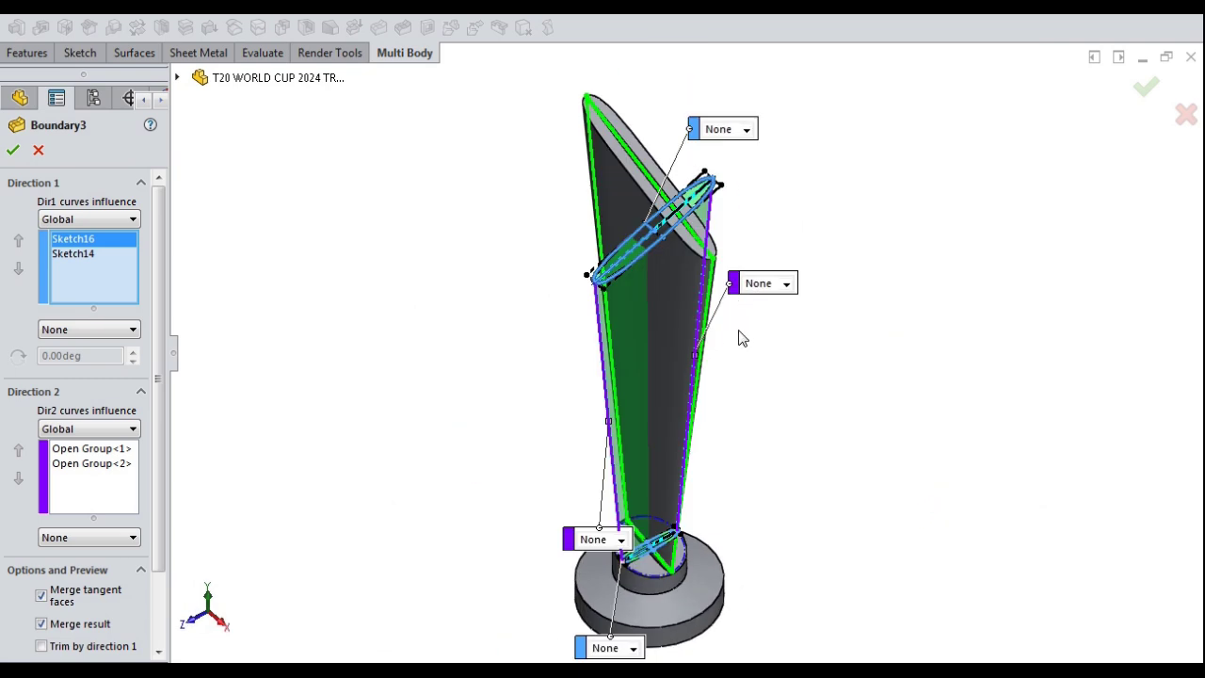
pyautogui.scroll(-2, 741, 339)
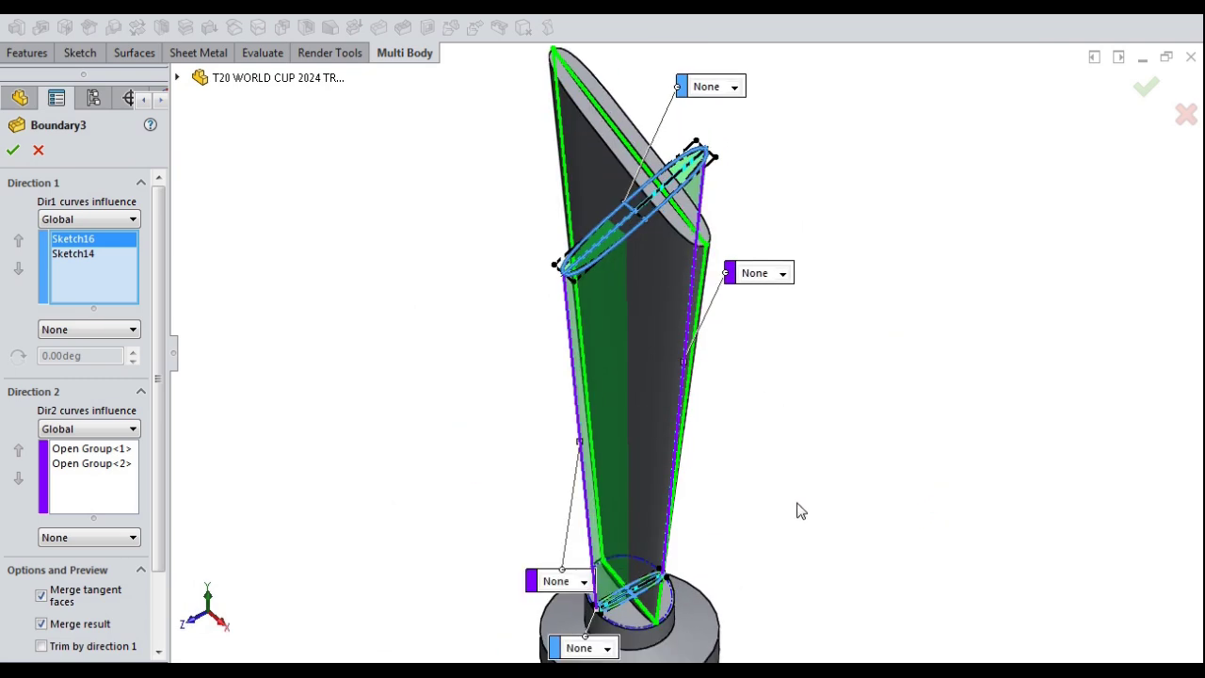
pyautogui.moveTo(796, 524); pyautogui.dragTo(581, 417, button='middle')
pyautogui.press('Return')
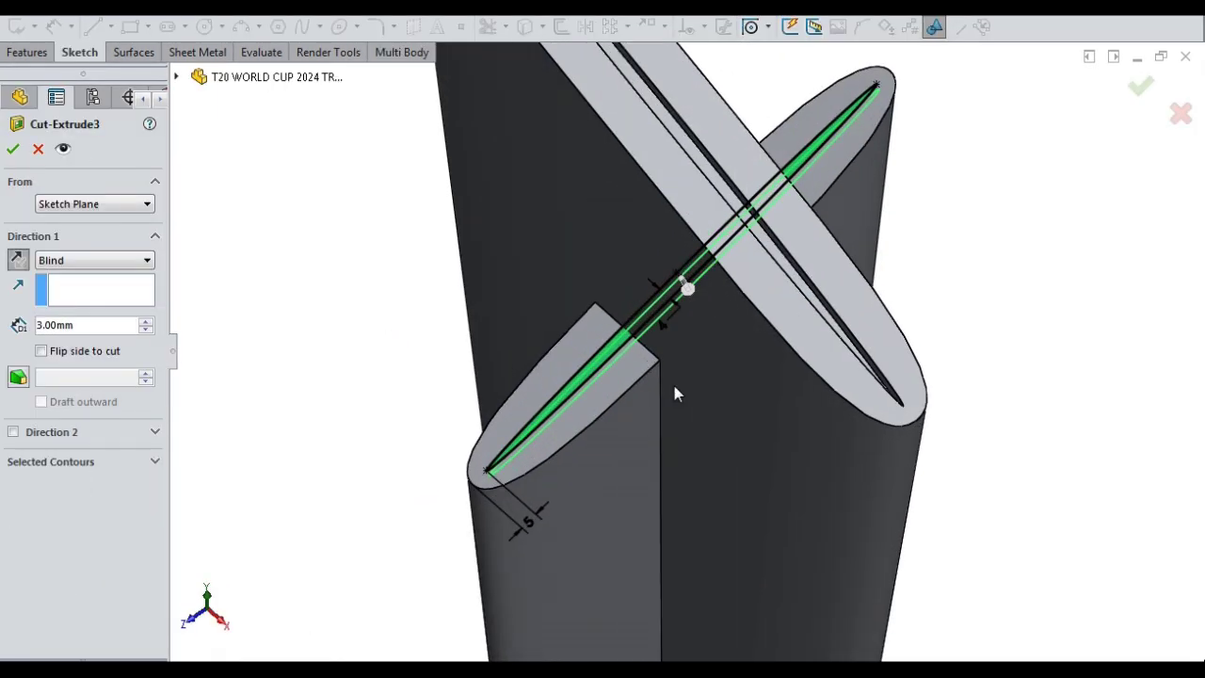
pyautogui.moveTo(676, 394); pyautogui.dragTo(533, 395, button='middle')
pyautogui.press('z')
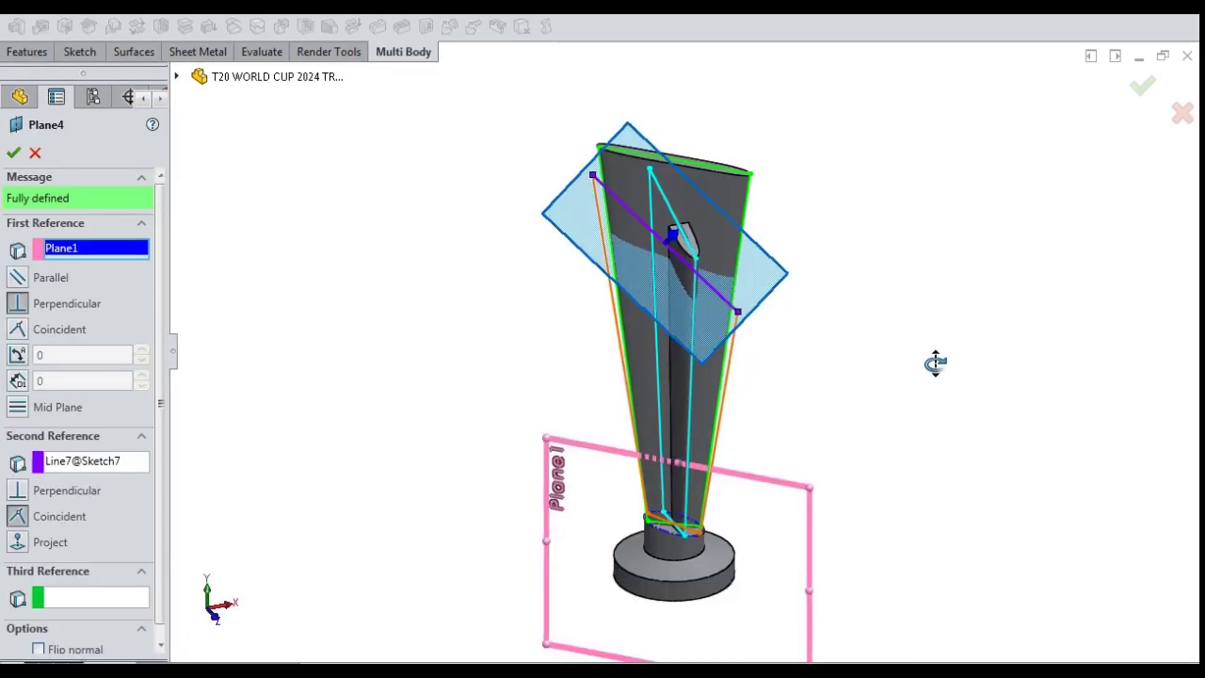
# Step: Orbit to inspect the Plane4 preview, the ellipse profiles and the third wing Boundary4
pyautogui.moveTo(936, 363)
pyautogui.mouseDown(button='middle')
pyautogui.moveTo(964, 365)
pyautogui.moveTo(705, 349)
pyautogui.mouseUp(button='middle')
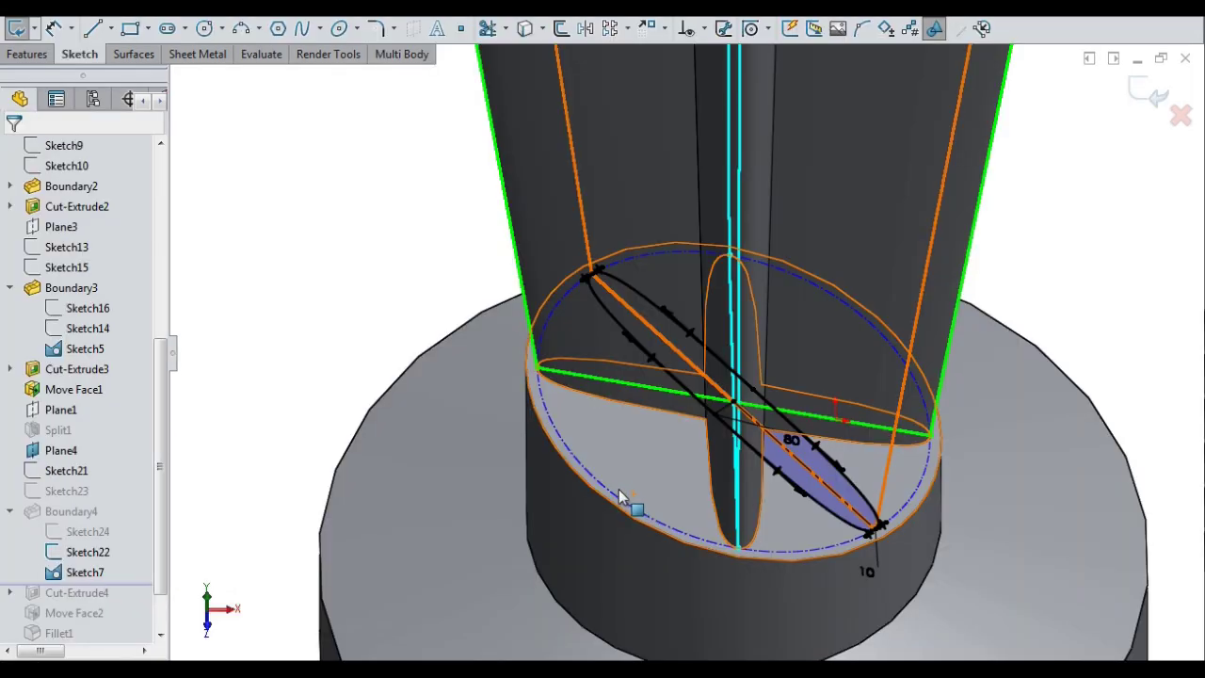
pyautogui.moveTo(670, 497)
pyautogui.mouseDown(button='middle')
pyautogui.moveTo(638, 490)
pyautogui.moveTo(783, 487)
pyautogui.moveTo(461, 475)
pyautogui.moveTo(454, 489)
pyautogui.mouseUp(button='middle')
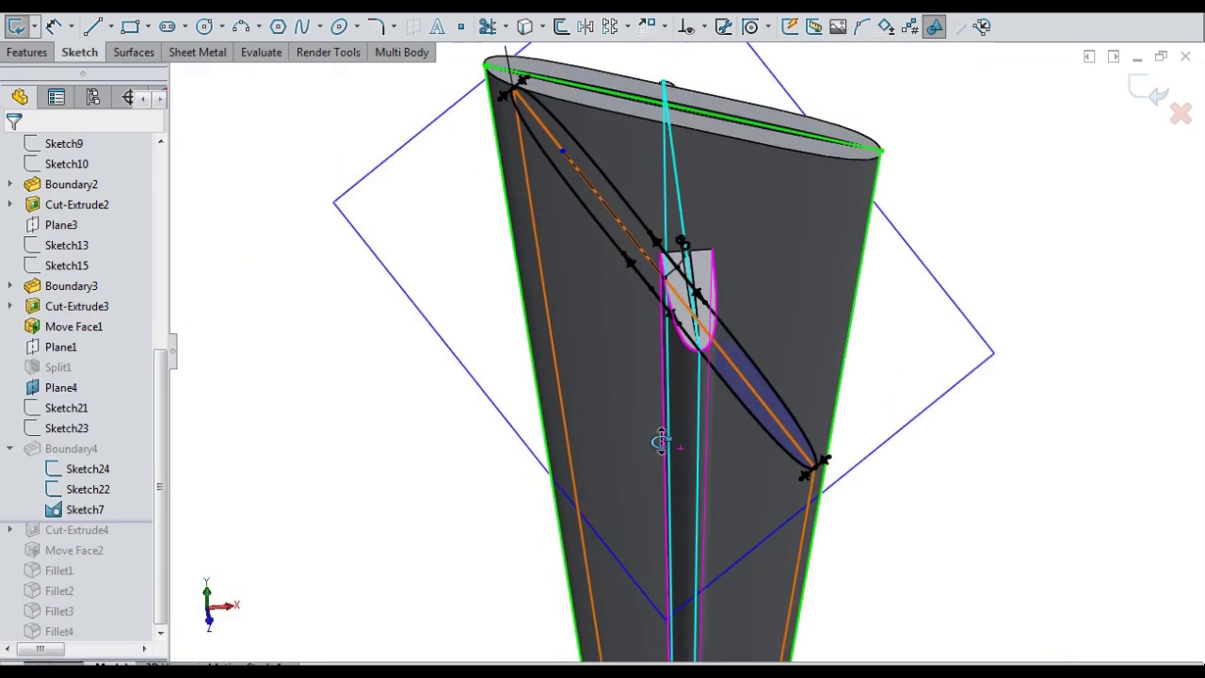
pyautogui.moveTo(654, 439)
pyautogui.mouseDown(button='middle')
pyautogui.moveTo(608, 342)
pyautogui.moveTo(627, 329)
pyautogui.moveTo(443, 387)
pyautogui.moveTo(393, 350)
pyautogui.mouseUp(button='middle')
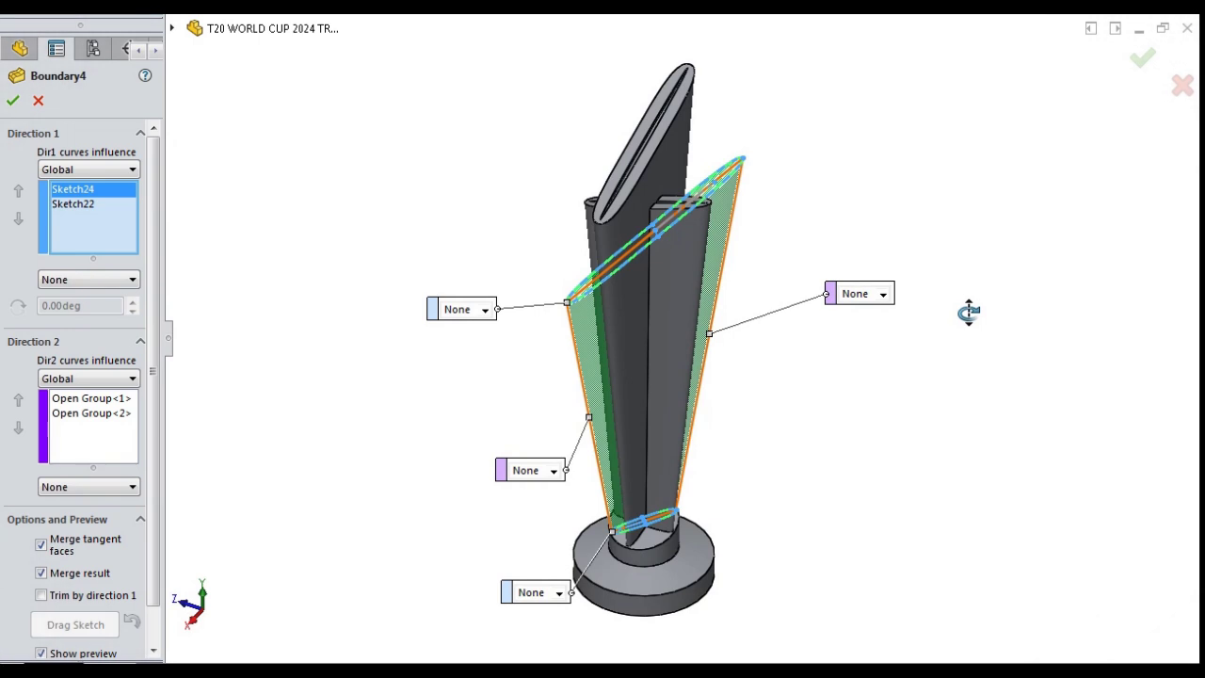
pyautogui.moveTo(969, 311); pyautogui.dragTo(994, 314, button='middle')
pyautogui.moveTo(877, 398); pyautogui.dragTo(1000, 458, button='middle')
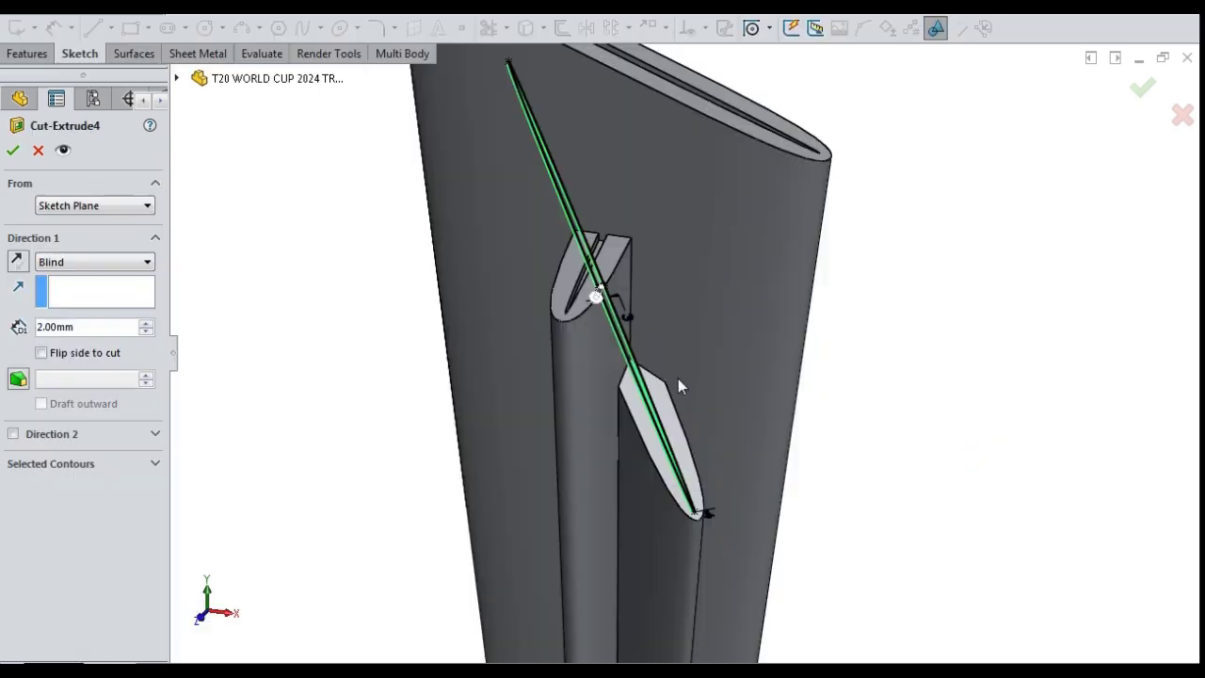
# Step: Inspect the 2 mm slot and the filleted base, then compare the whole trophy with the photo
pyautogui.scroll(-6, 678, 379)
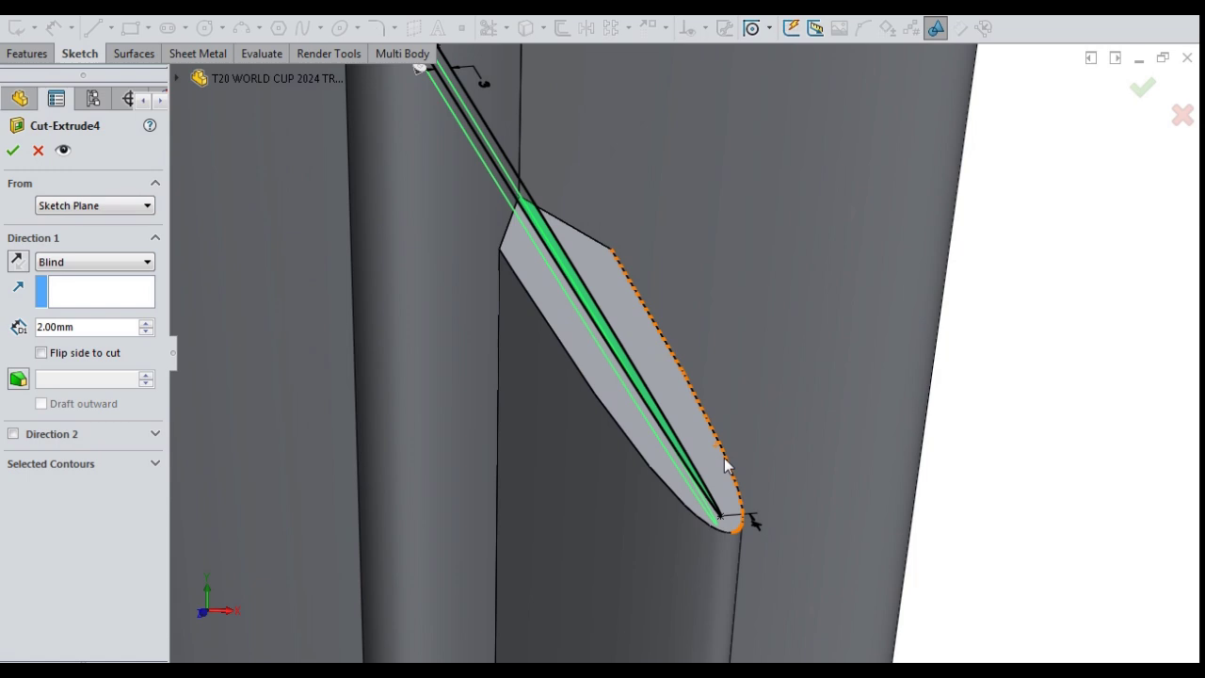
pyautogui.moveTo(724, 461); pyautogui.dragTo(779, 427, button='middle')
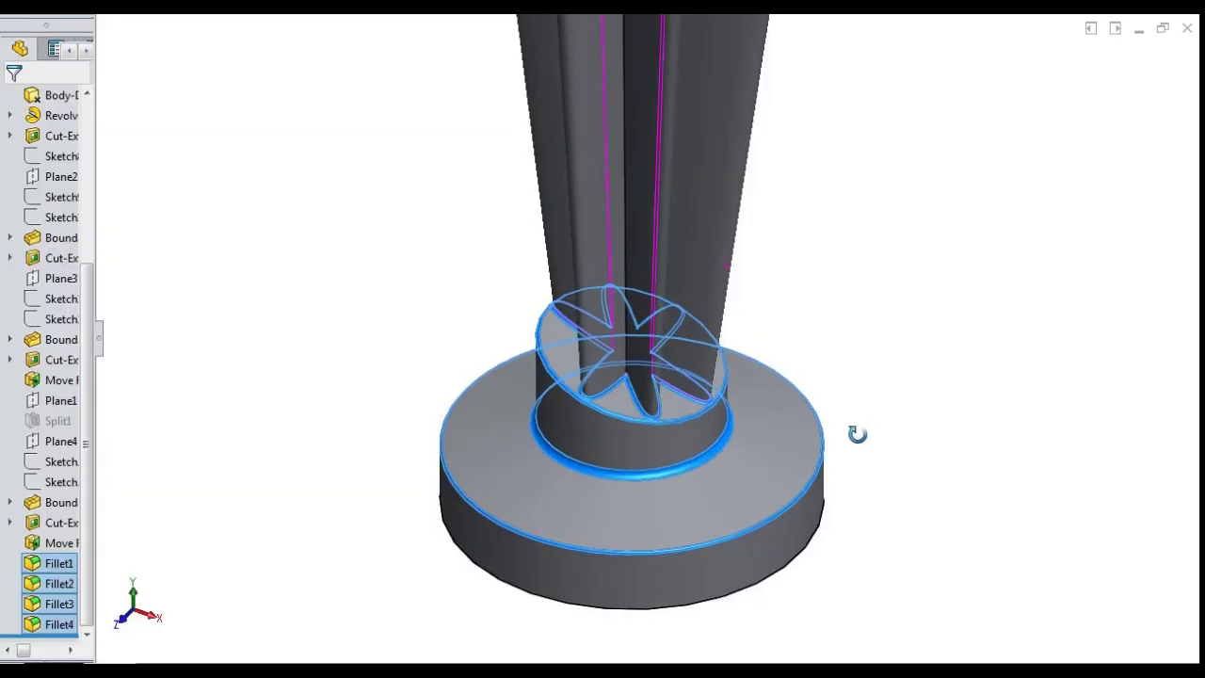
pyautogui.moveTo(856, 433); pyautogui.dragTo(928, 400, button='middle')
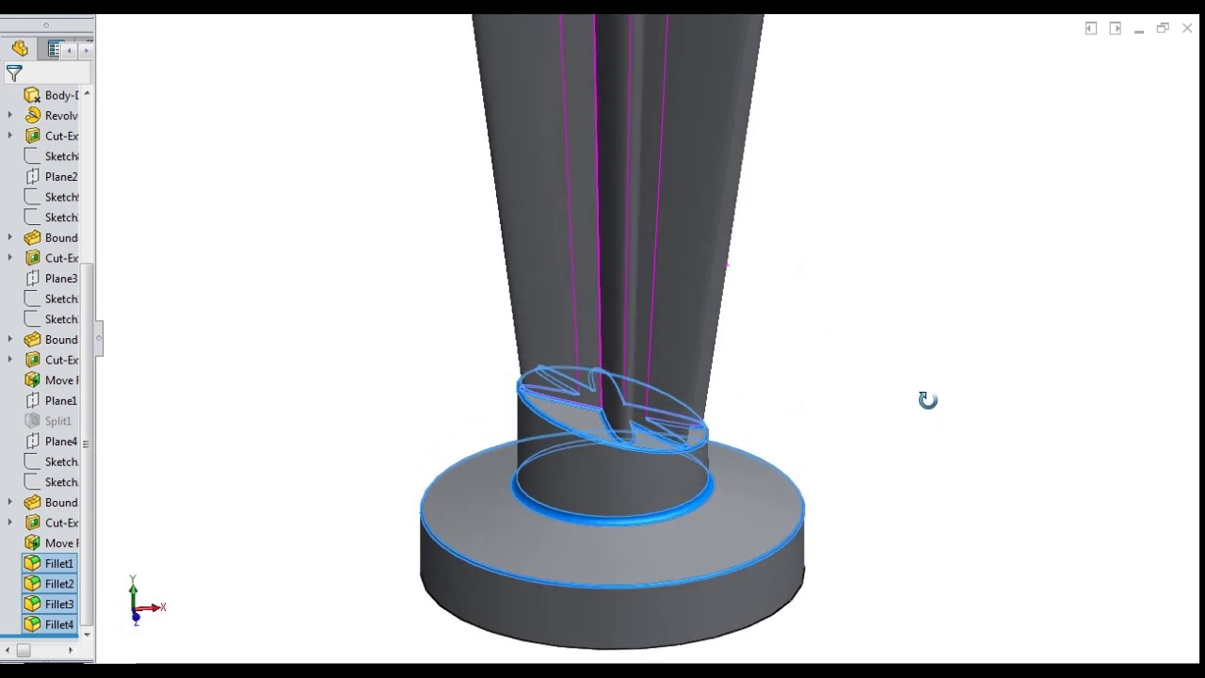
pyautogui.click(880, 422)
pyautogui.moveTo(850, 448); pyautogui.dragTo(481, 528, button='middle')
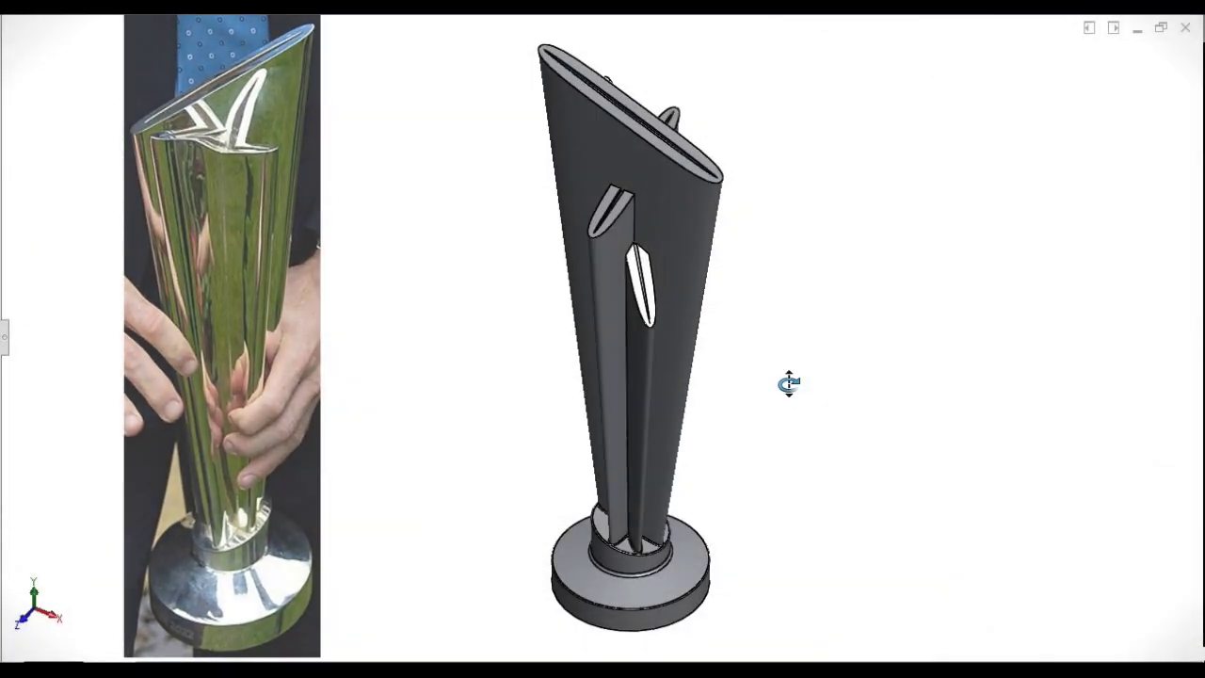
pyautogui.moveTo(788, 382); pyautogui.dragTo(263, 374, button='middle')
# Step: View the 'ICC T20 WORLD CUP' text and its 0.50 mm emboss from the front, then from above
pyautogui.hotkey('ctrl', '1')
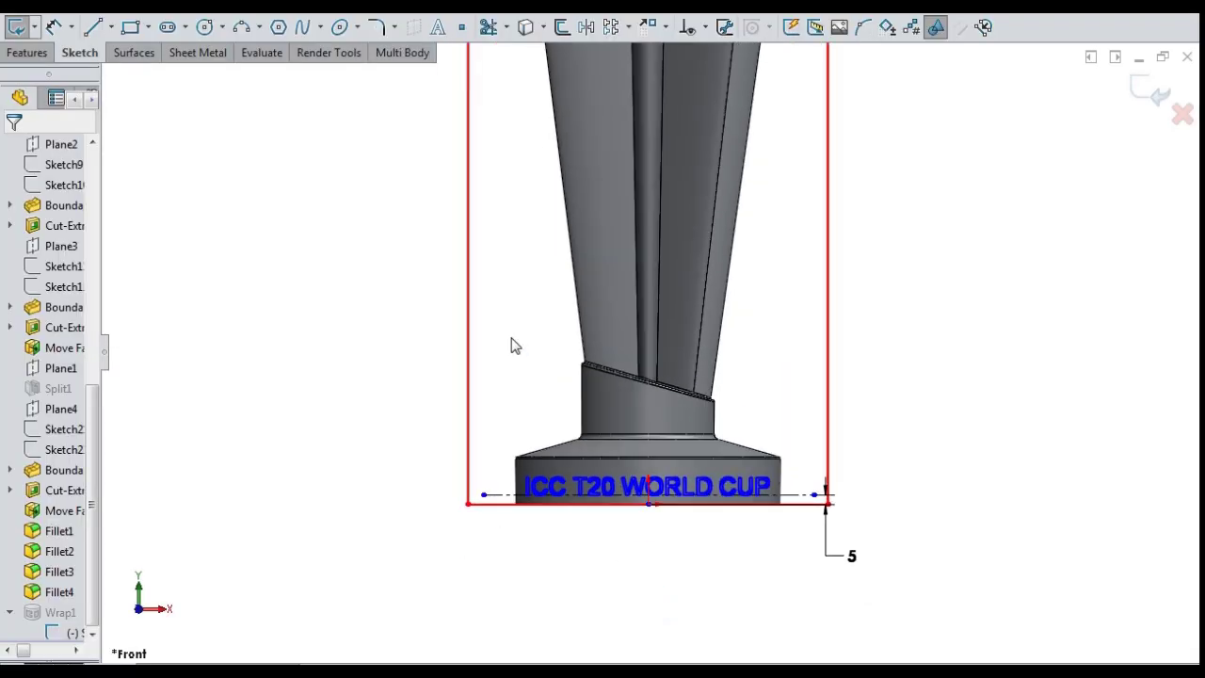
pyautogui.scroll(-2, 544, 380)
pyautogui.moveTo(831, 408)
pyautogui.mouseDown(button='middle')
pyautogui.moveTo(823, 420)
pyautogui.moveTo(842, 463)
pyautogui.moveTo(828, 424)
pyautogui.moveTo(847, 425)
pyautogui.moveTo(823, 433)
pyautogui.moveTo(839, 442)
pyautogui.mouseUp(button='middle')
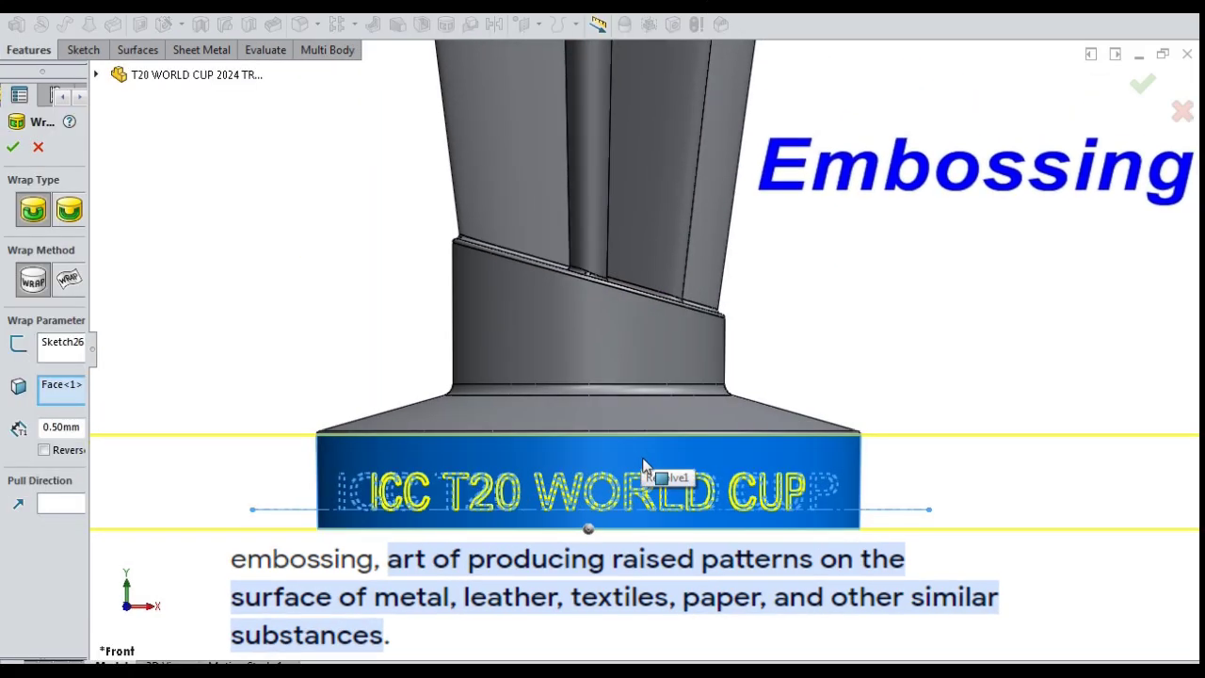
pyautogui.moveTo(643, 465); pyautogui.dragTo(624, 540, button='middle')
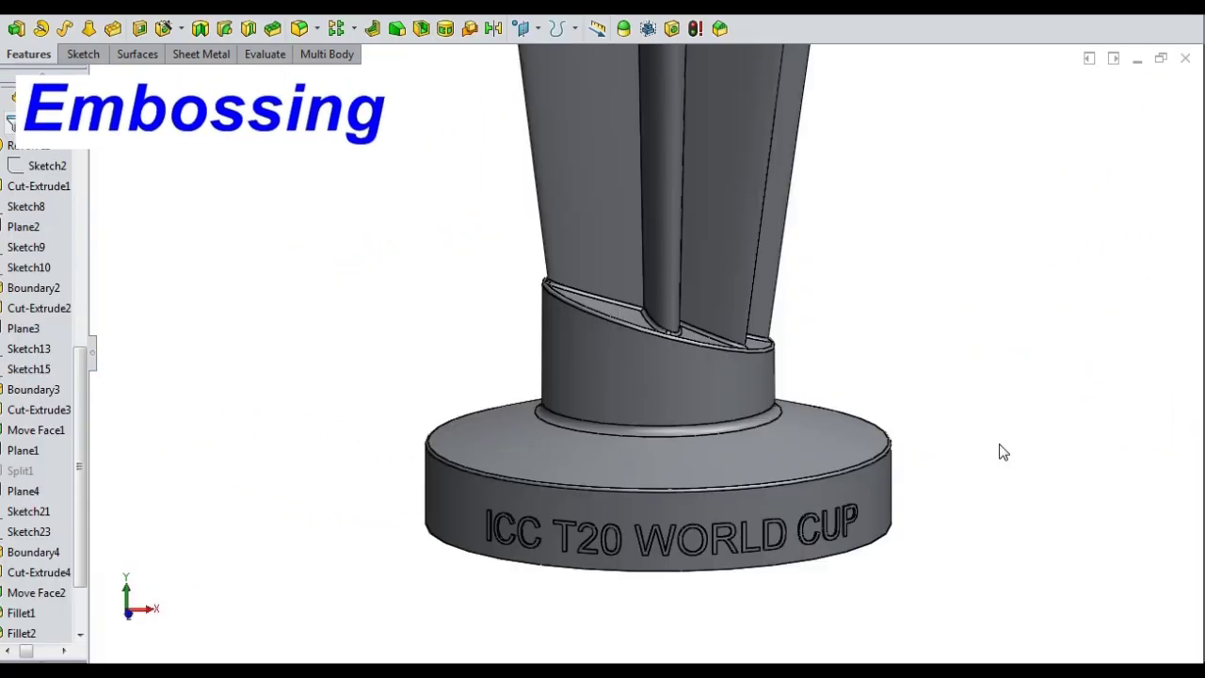